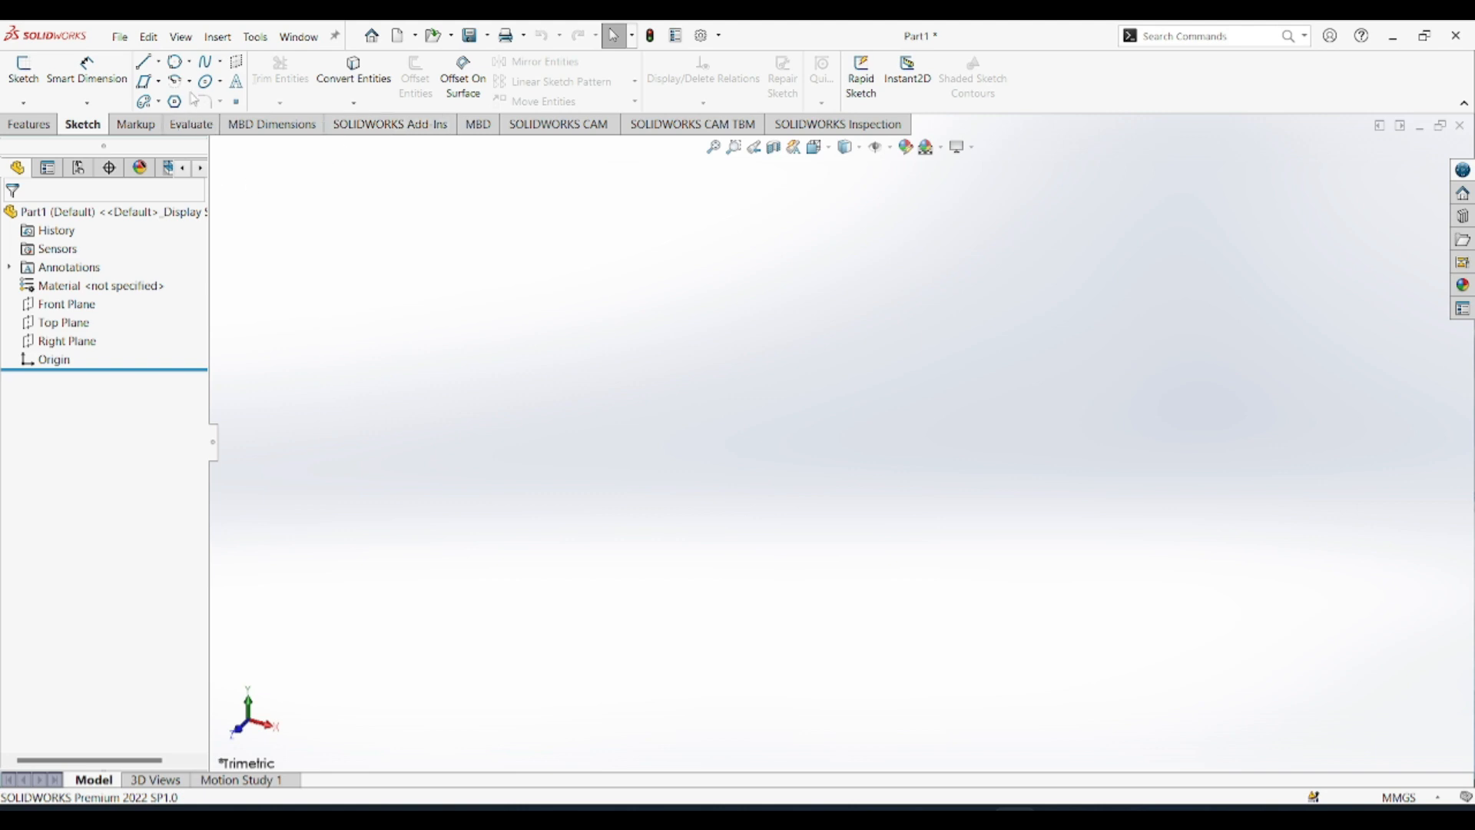
Start a new sketch on the Front Plane.
{"action": "right_click", "coordinate": [83, 306]}
{"action": "left_click", "coordinate": [98, 278]}
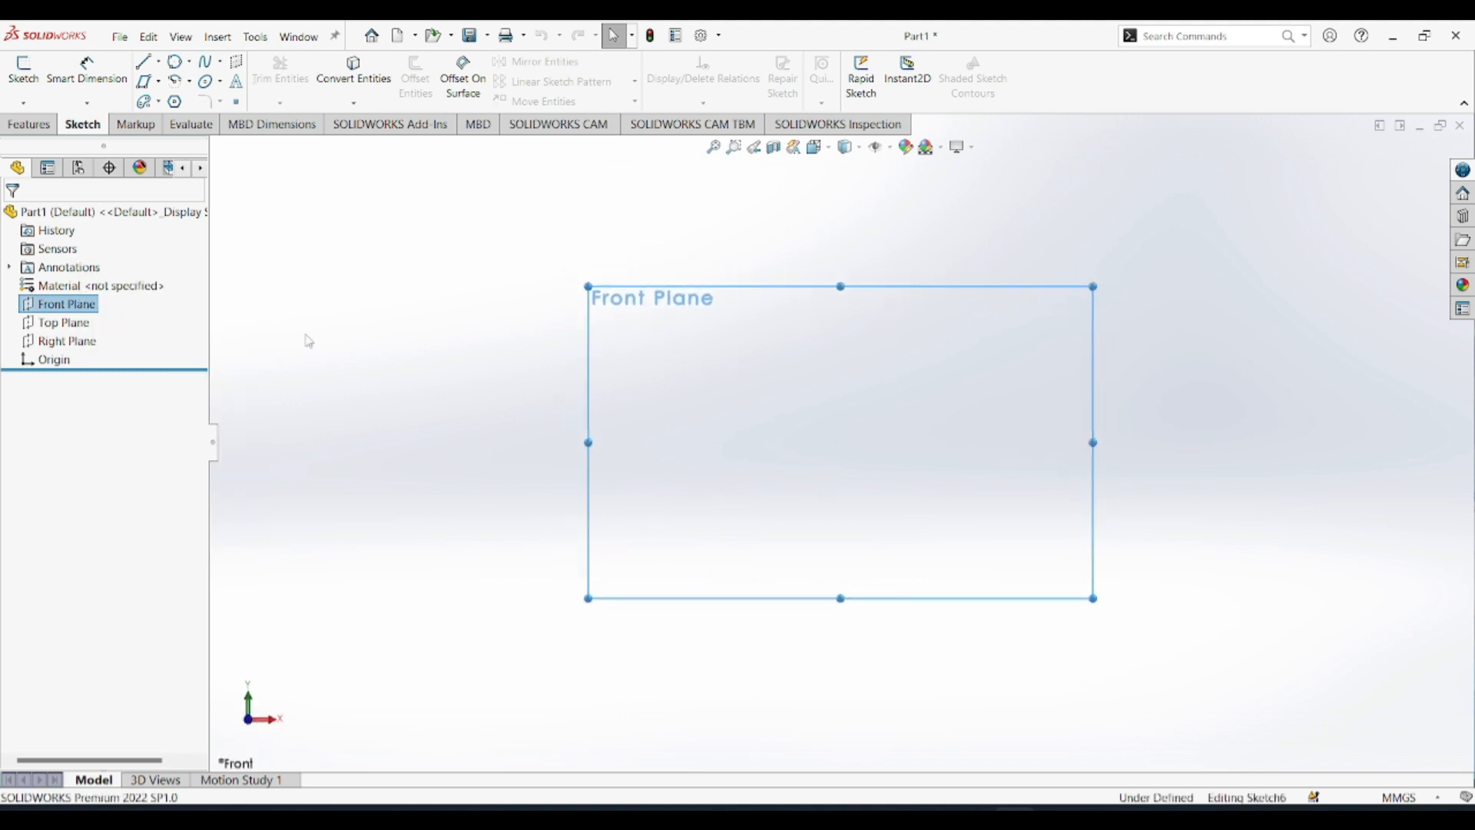
{"action": "left_click", "coordinate": [963, 460]}
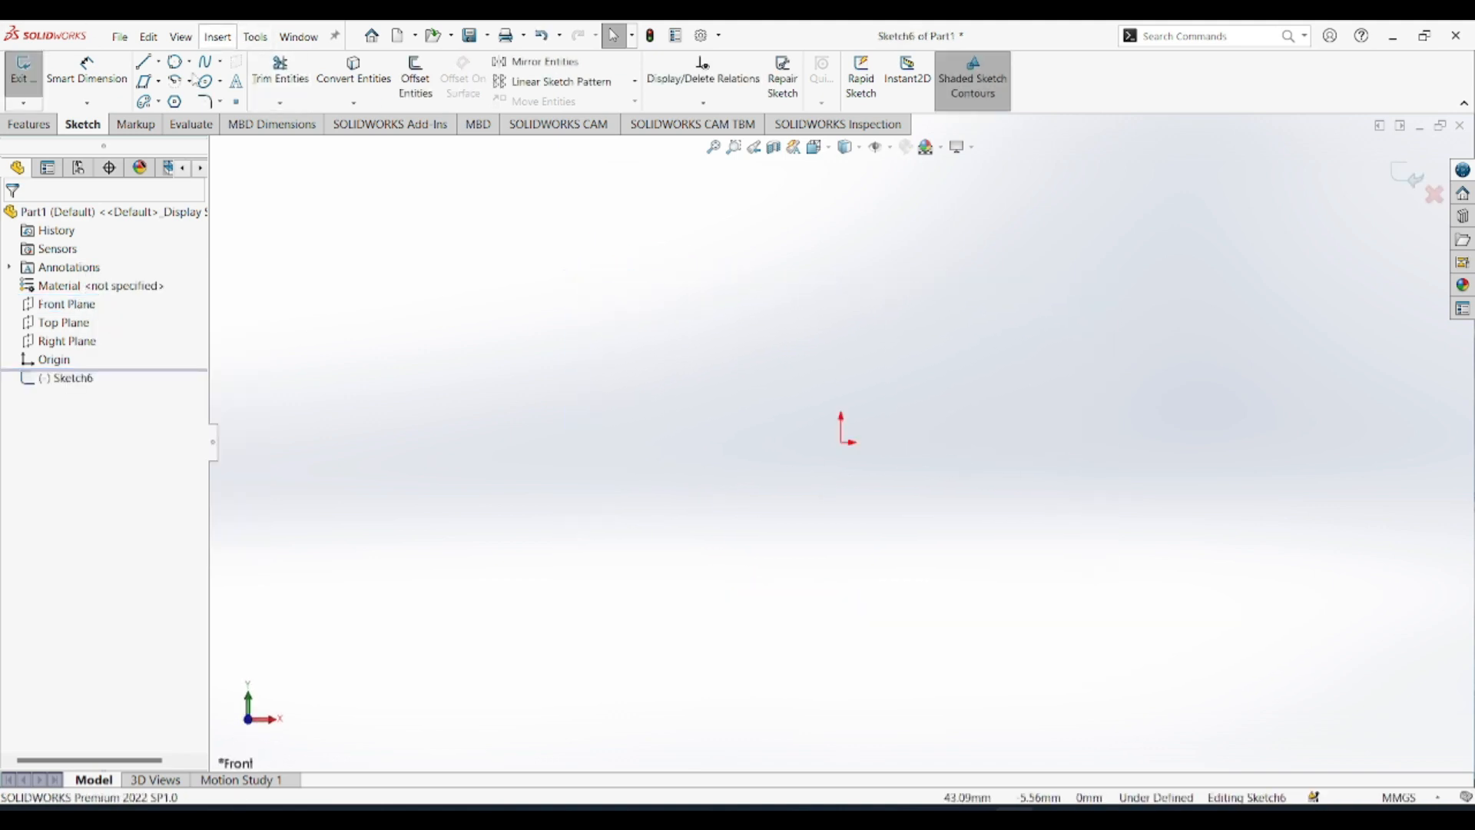
Sketch a center-point circle of about 40.6 mm radius centered on the origin.
{"action": "left_click", "coordinate": [191, 62]}
{"action": "left_click", "coordinate": [202, 80]}
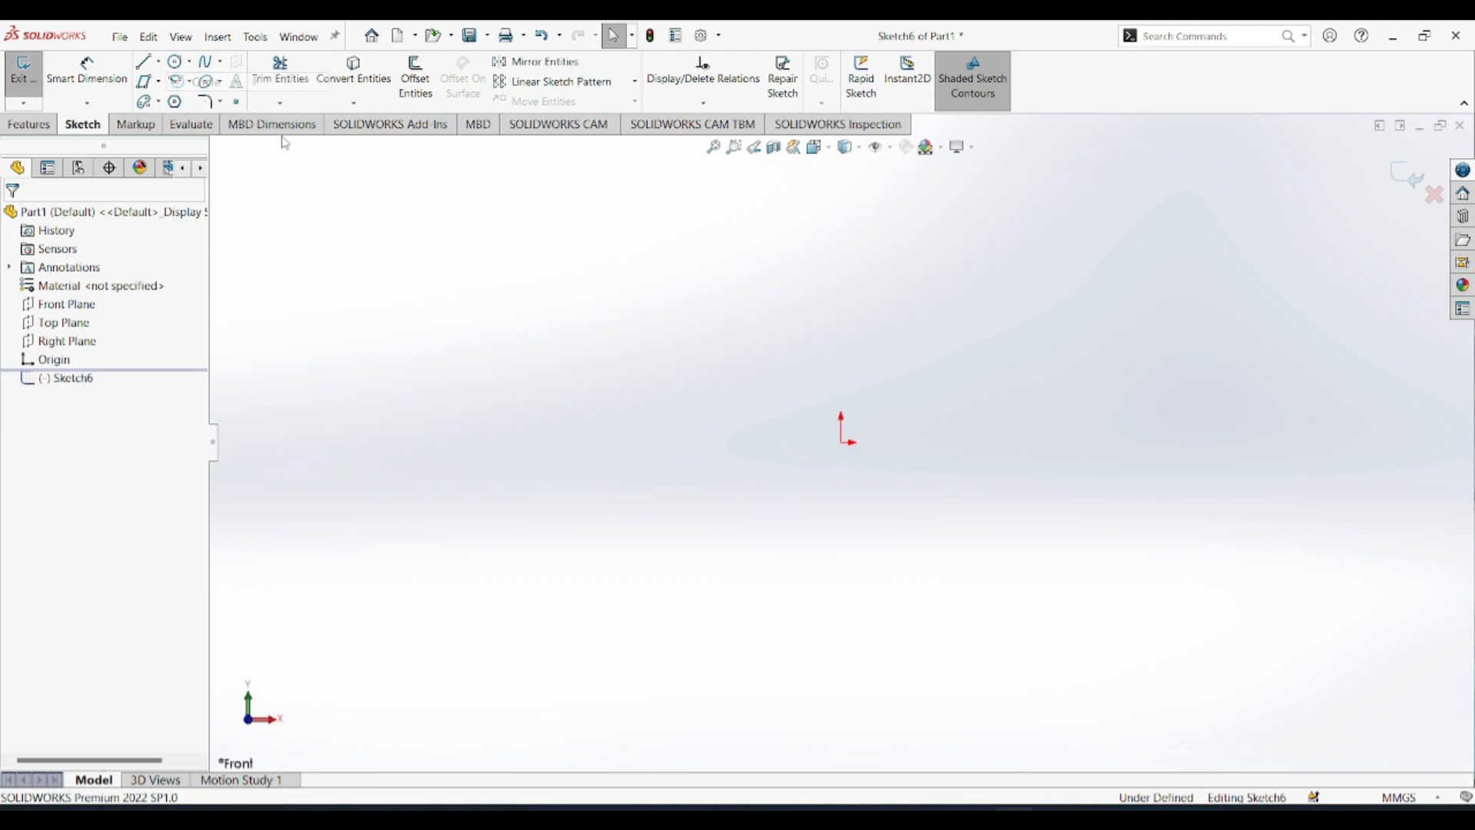
{"action": "left_click", "coordinate": [840, 443]}
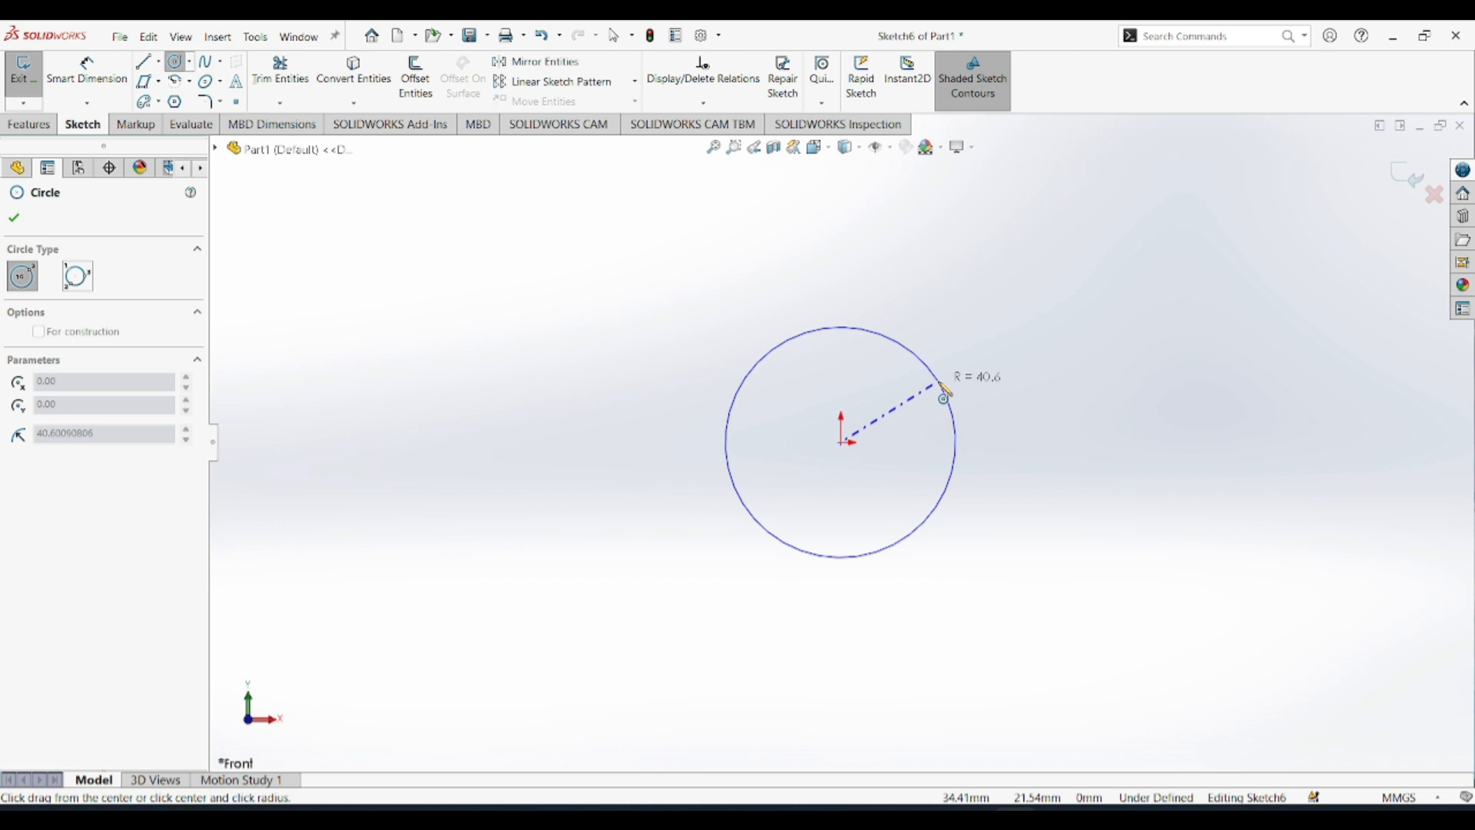
{"action": "left_click", "coordinate": [945, 390]}
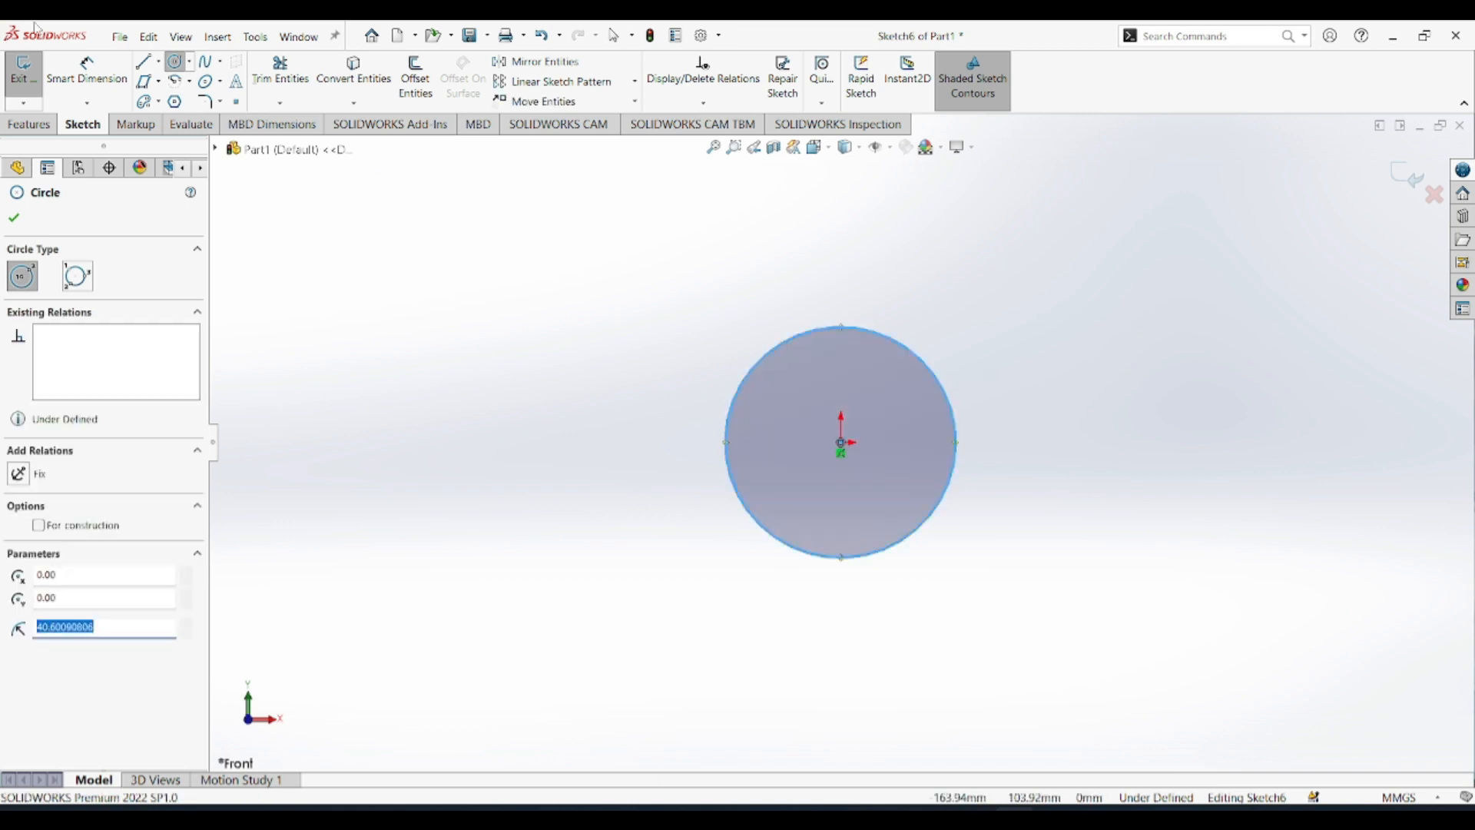
Dimension the circle's diameter to 90 mm with Smart Dimension.
{"action": "left_click", "coordinate": [108, 92]}
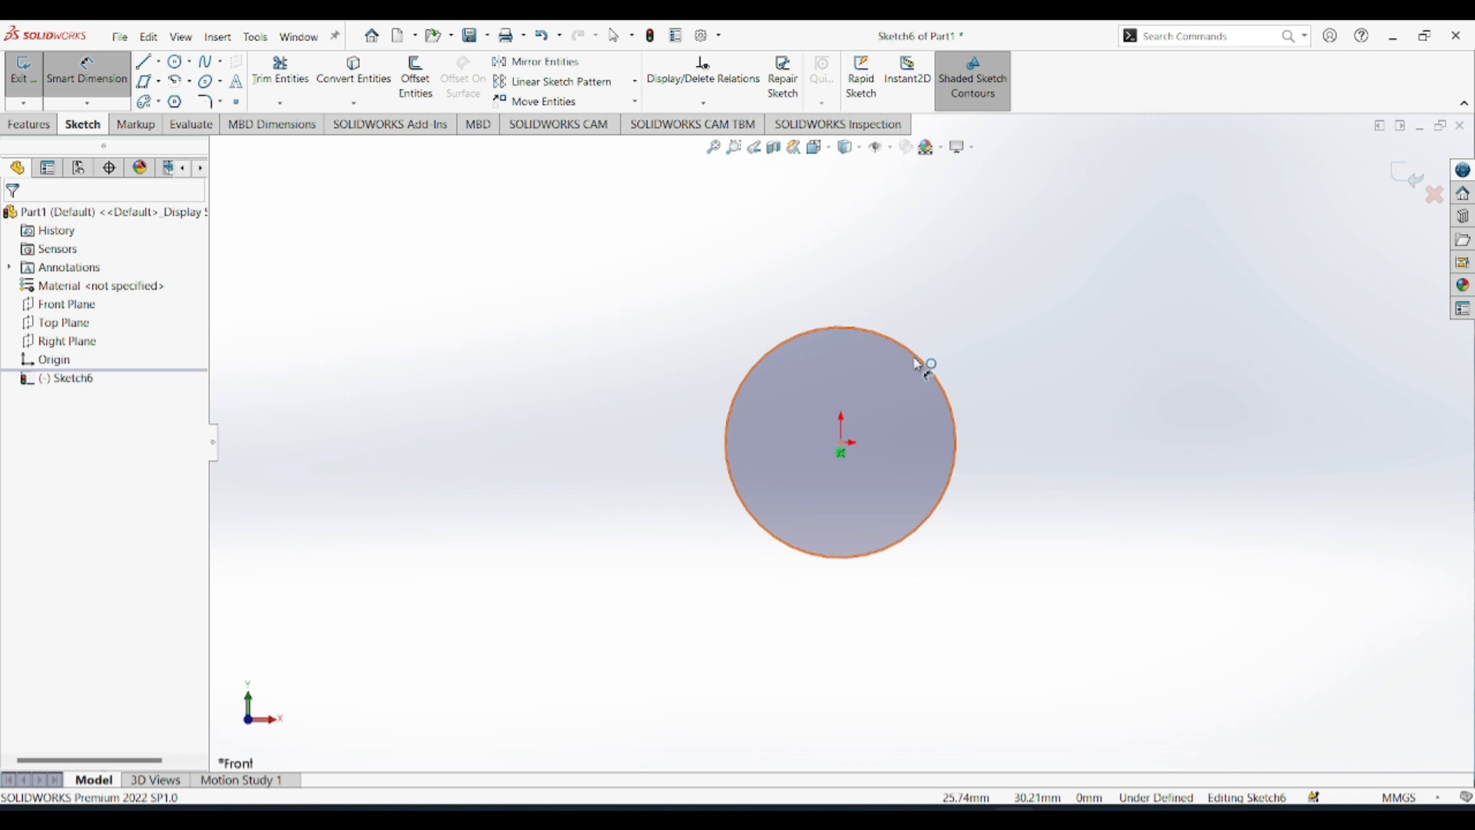
{"action": "left_click", "coordinate": [891, 375]}
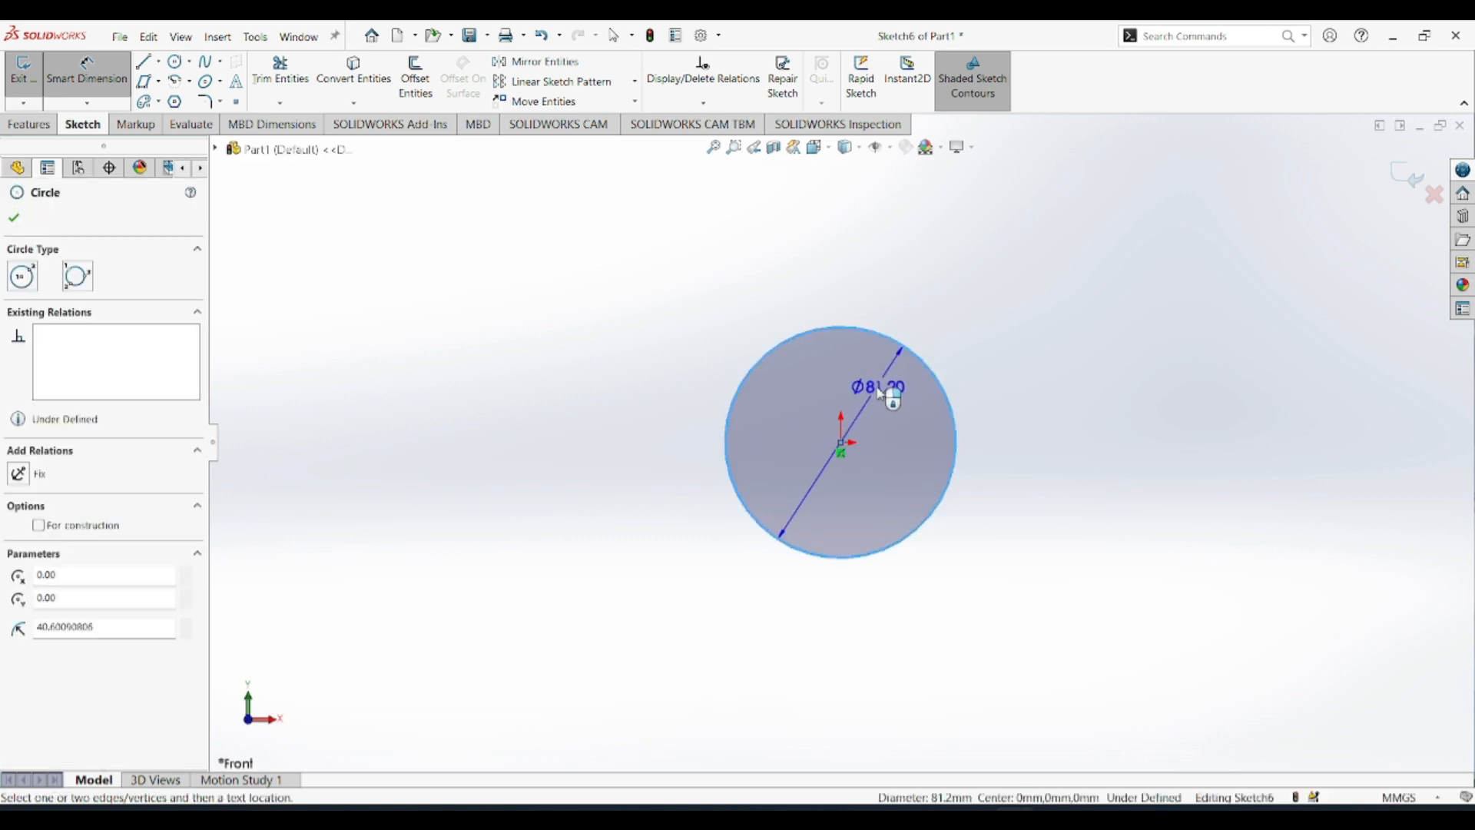
{"action": "left_click", "coordinate": [895, 384]}
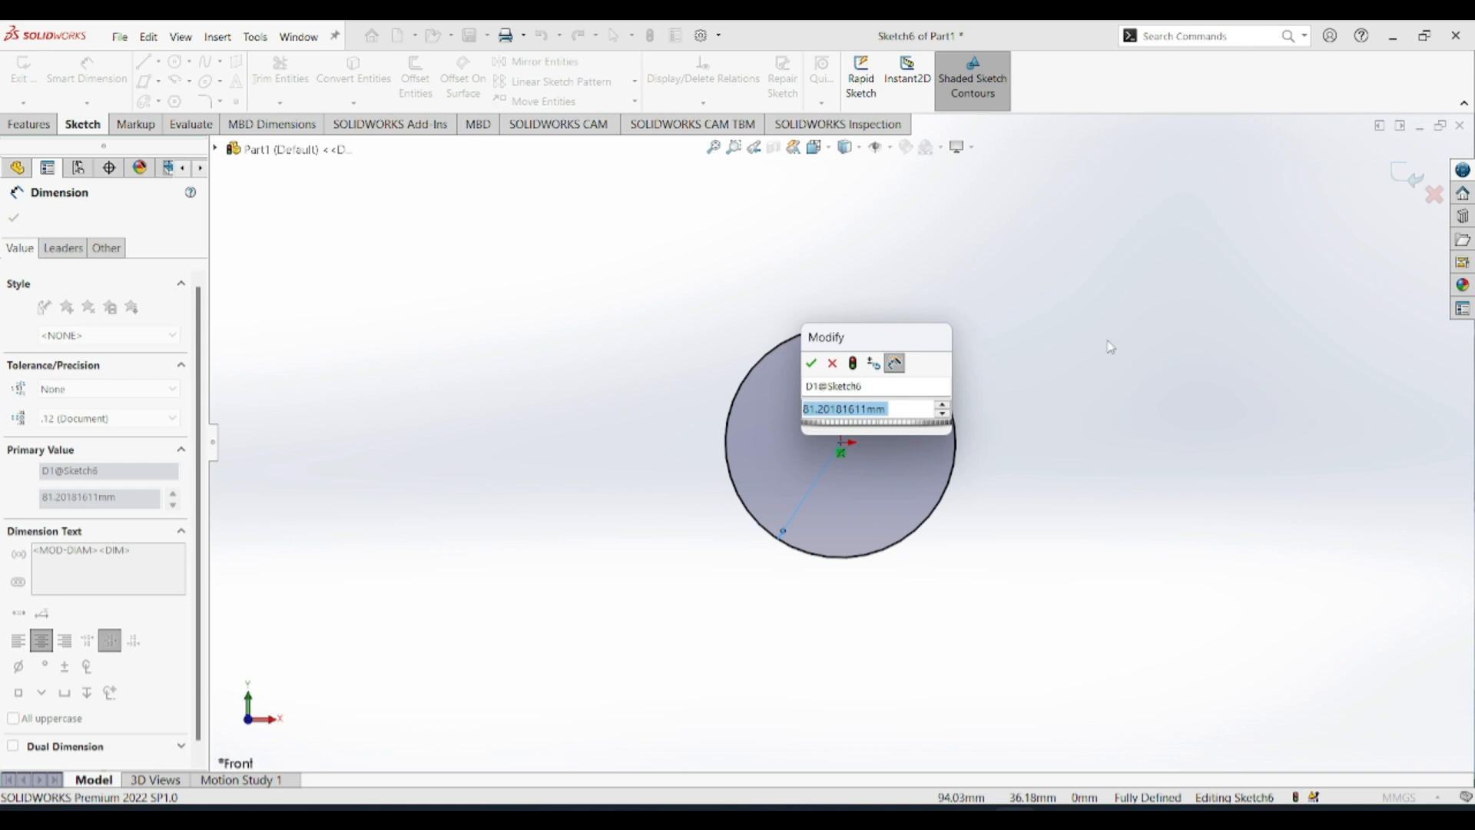
{"action": "type", "text": "90"}
{"action": "key", "text": "Return"}
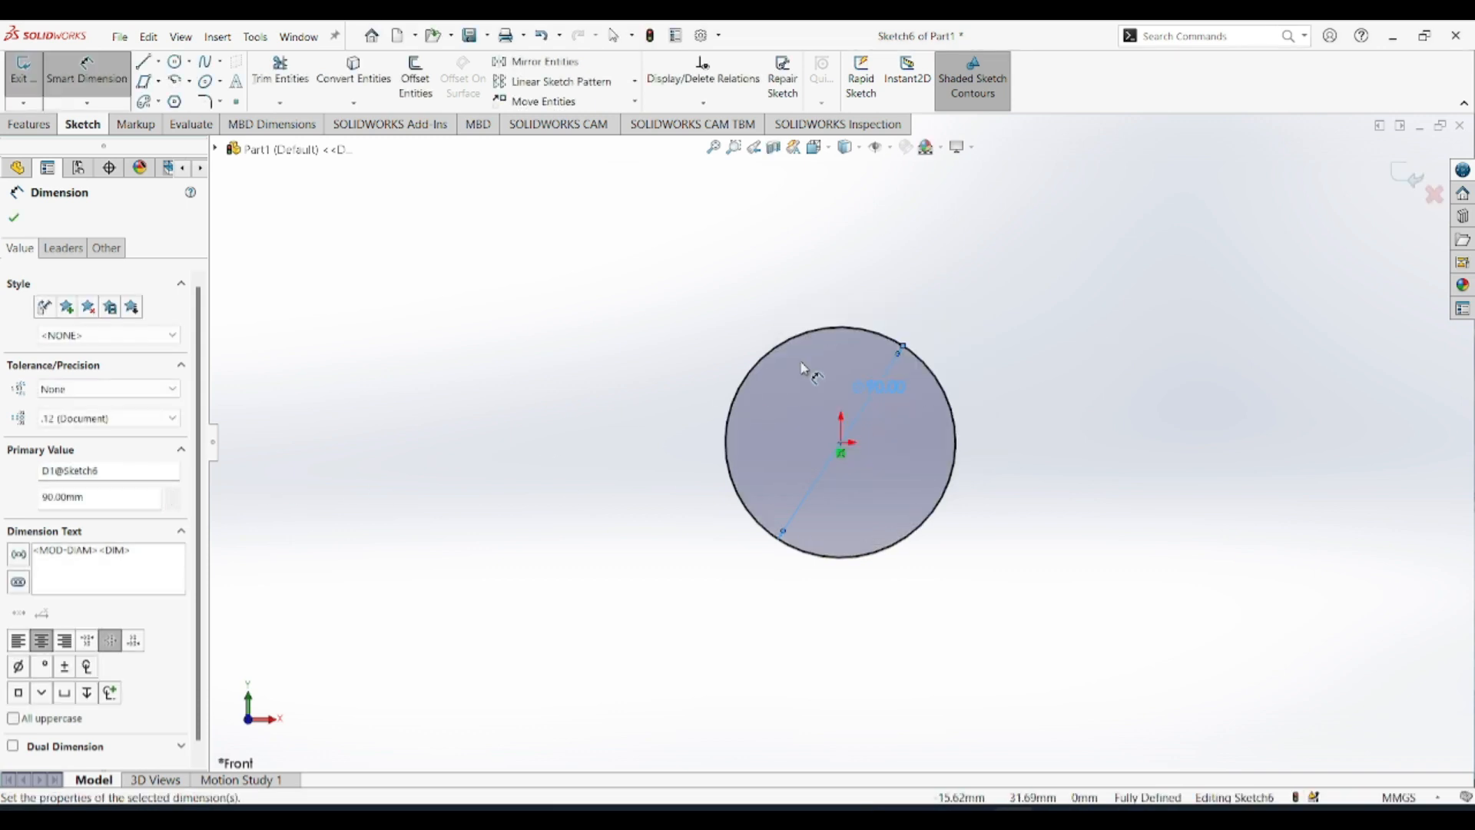
{"action": "key", "text": "Escape"}
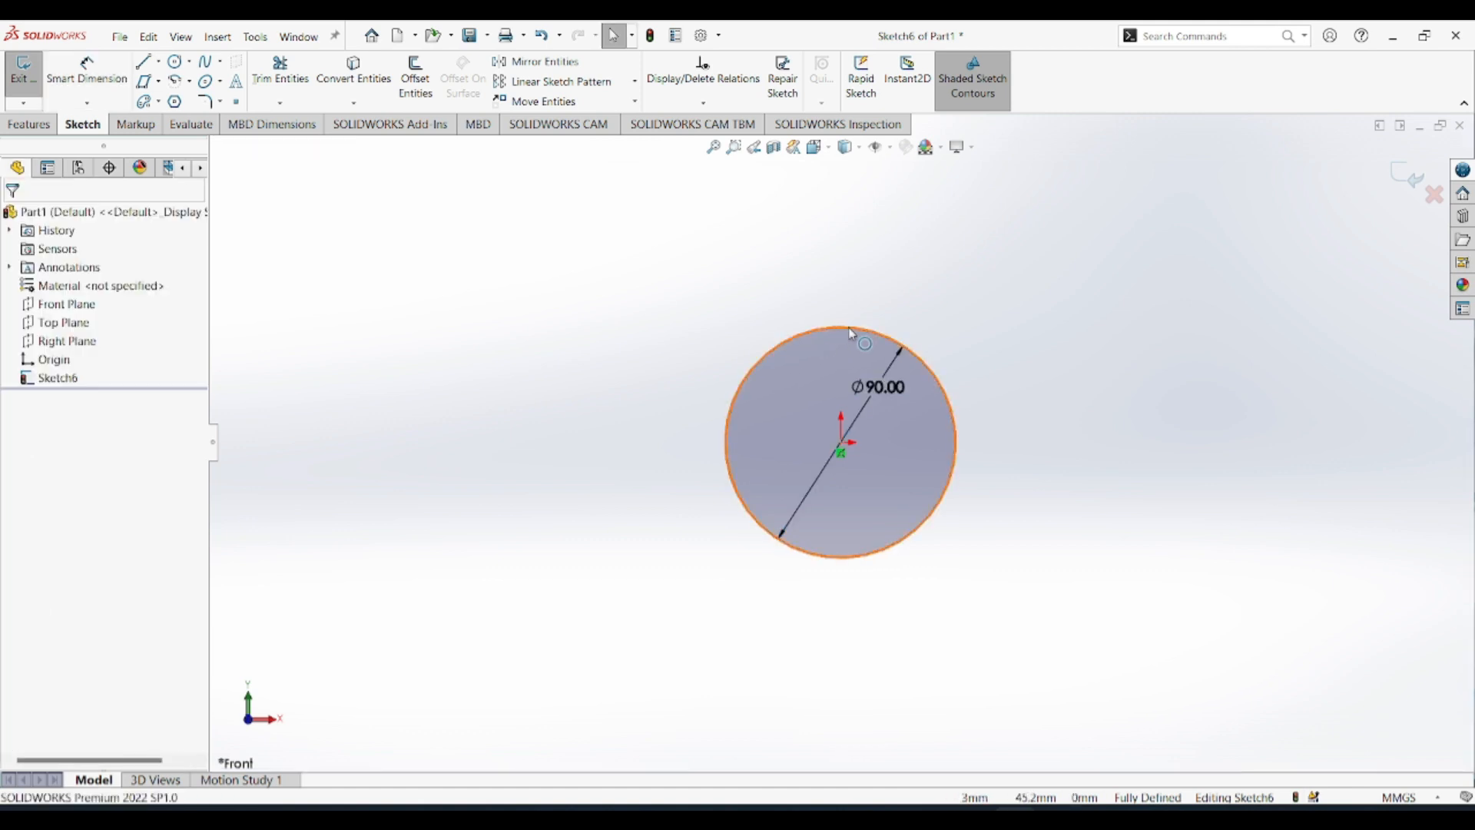
Check the circle's properties and delete its diameter dimension.
{"action": "left_click", "coordinate": [852, 334]}
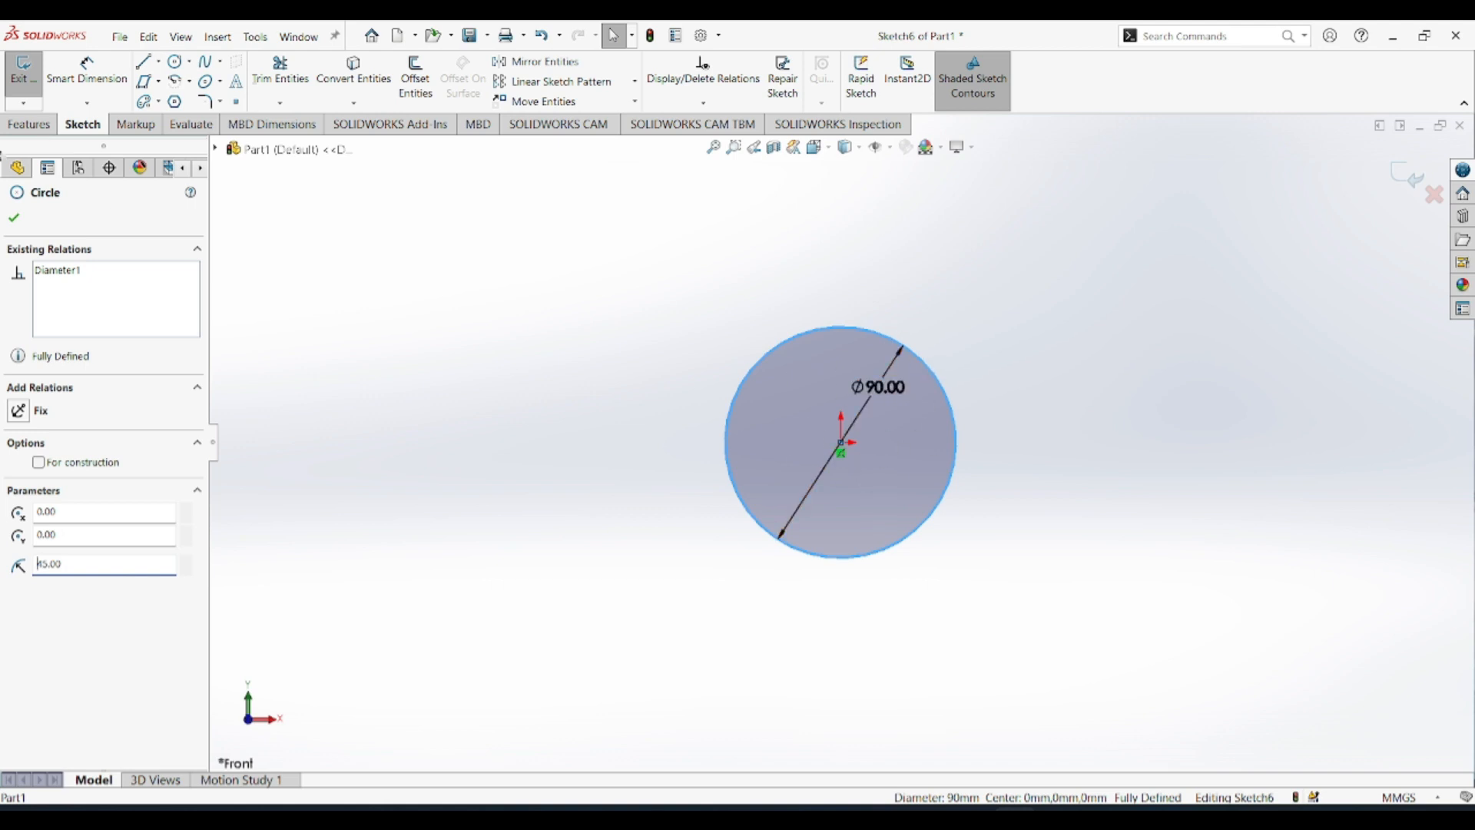
{"action": "left_click", "coordinate": [15, 219]}
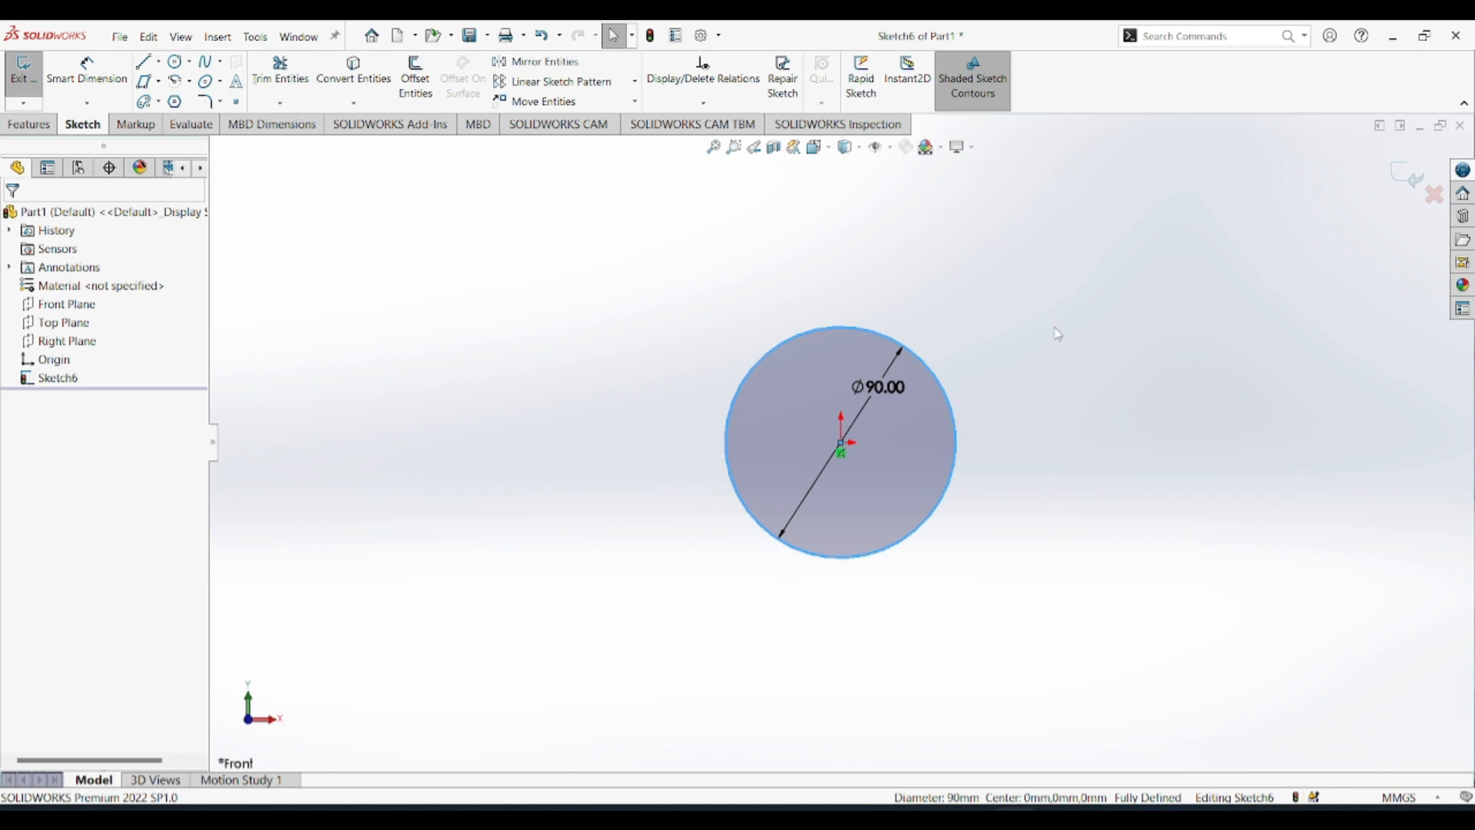
{"action": "left_click", "coordinate": [866, 415]}
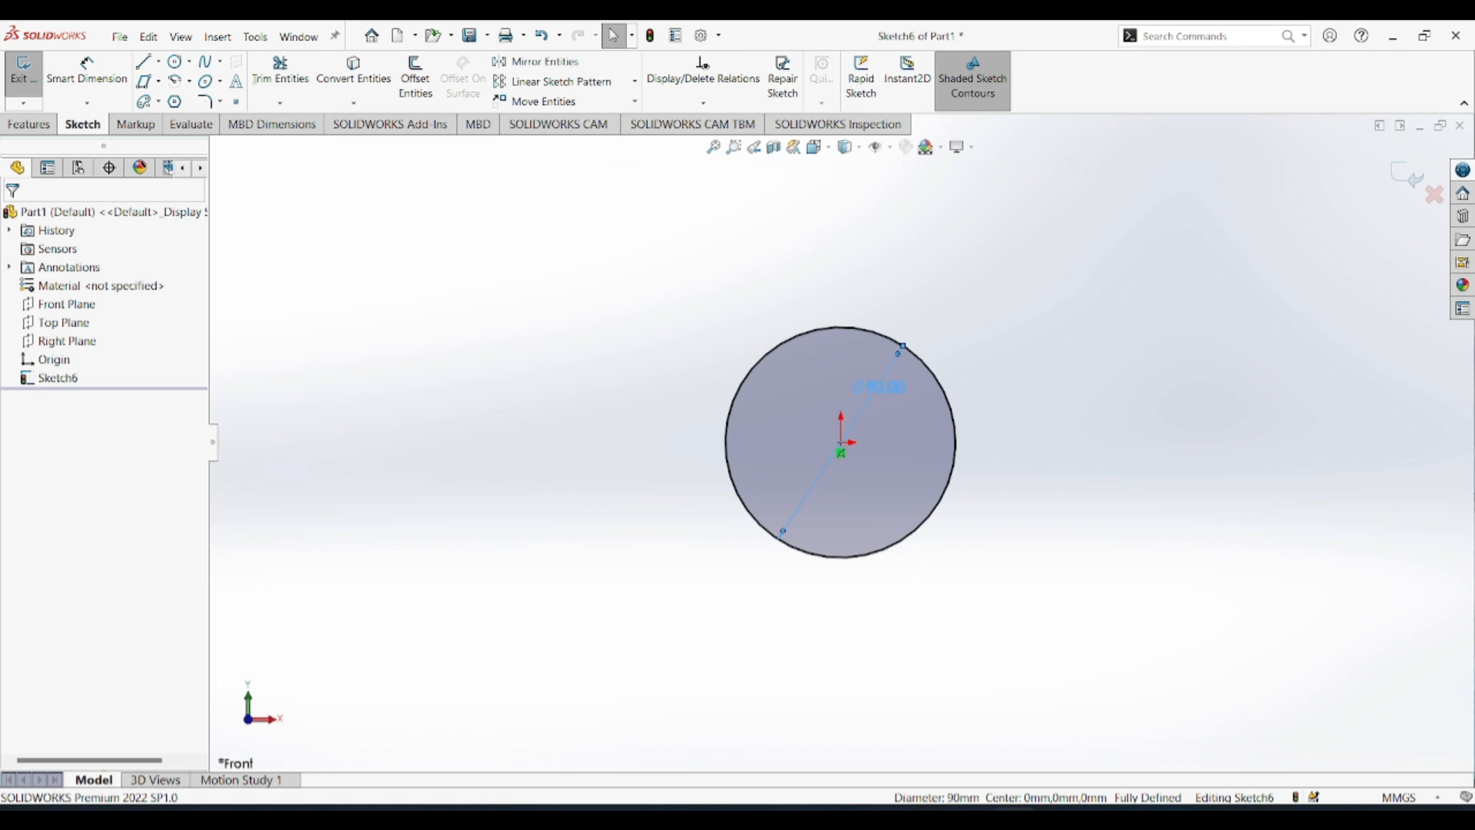
{"action": "key", "text": "Delete"}
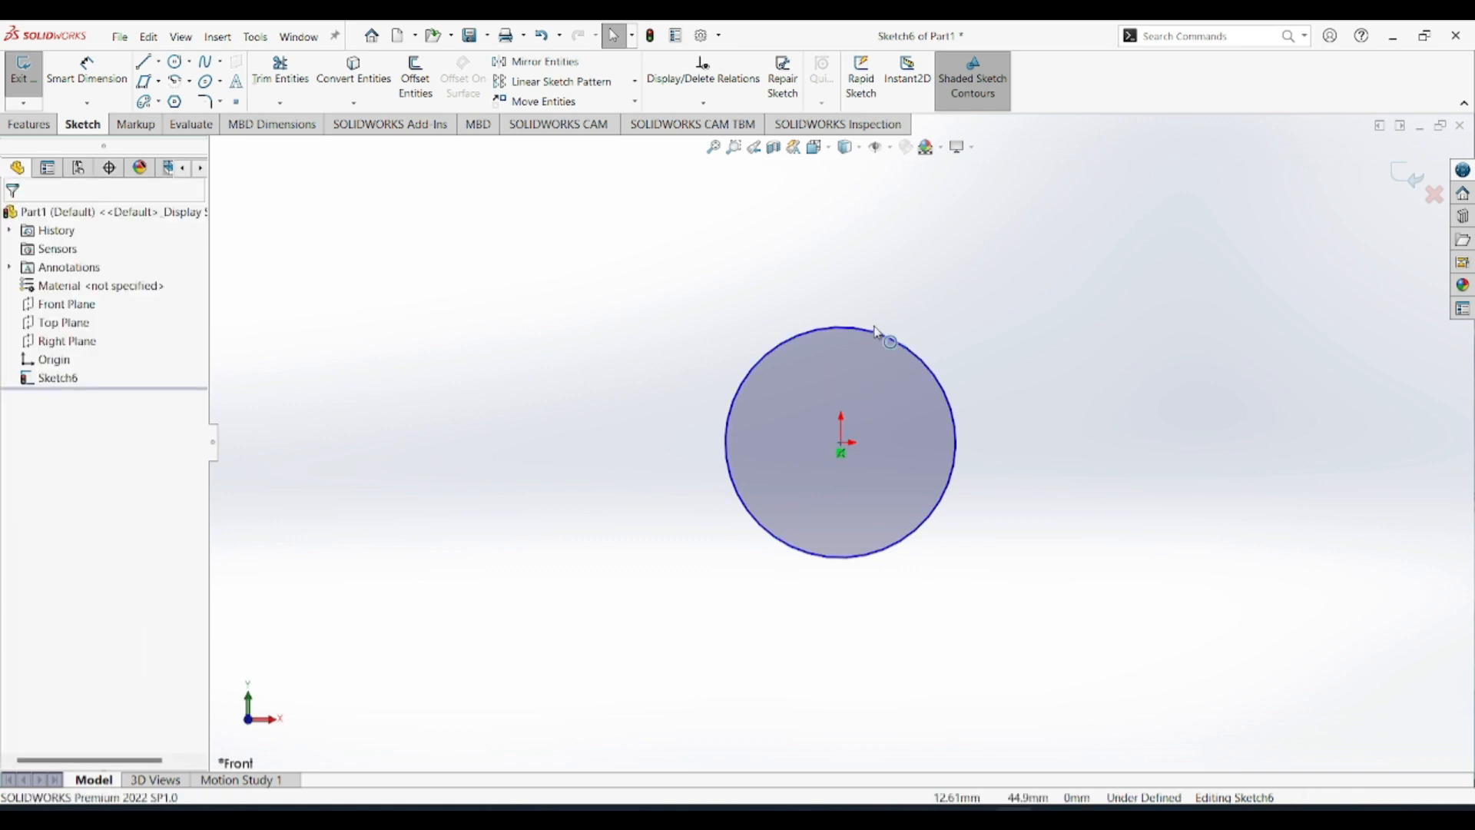
Set the circle's radius to 50 mm in its parameters, and delete the circle from the sketch.
{"action": "left_click", "coordinate": [870, 331]}
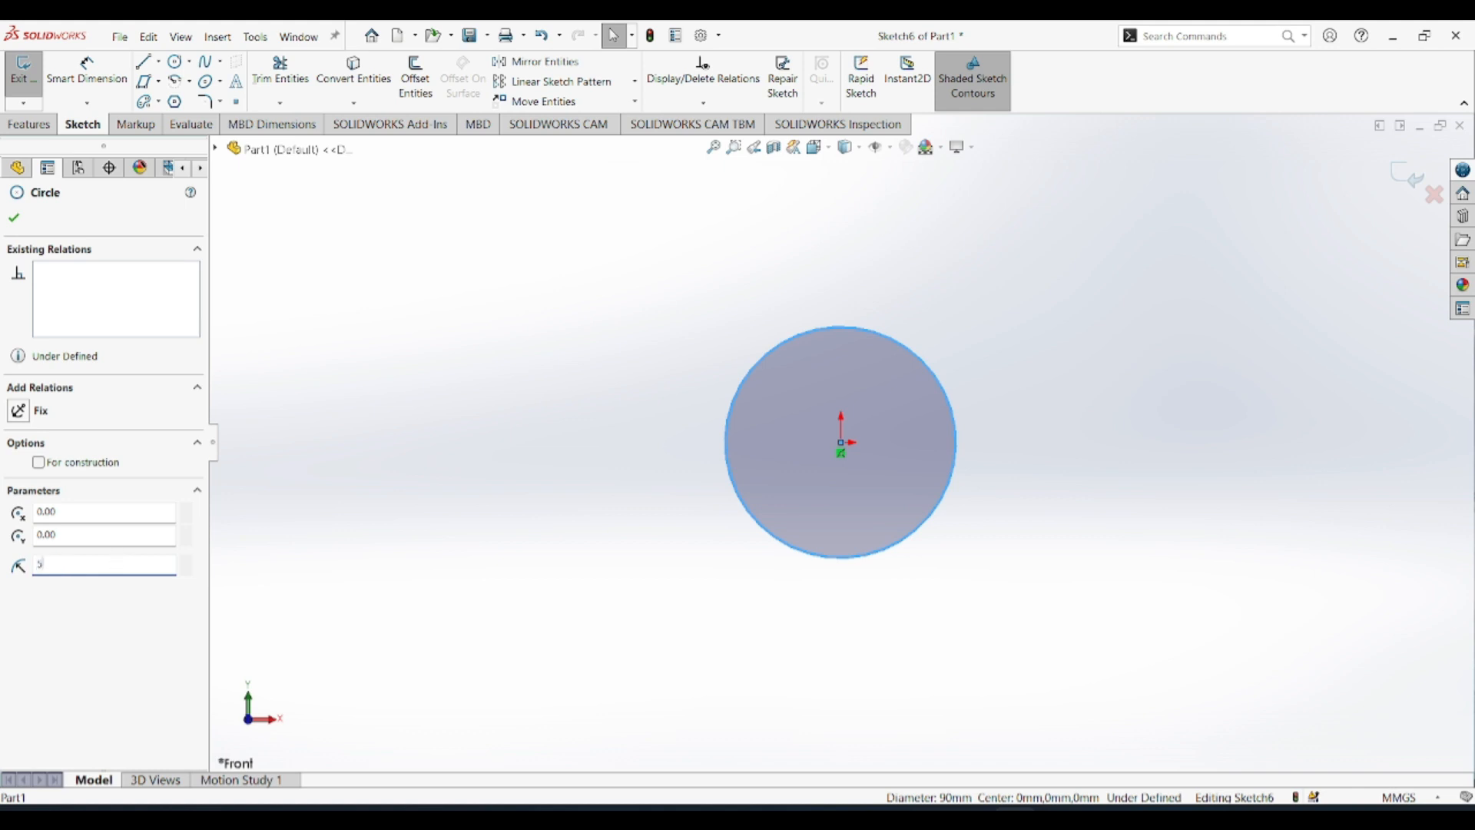
{"action": "key", "text": "Return"}
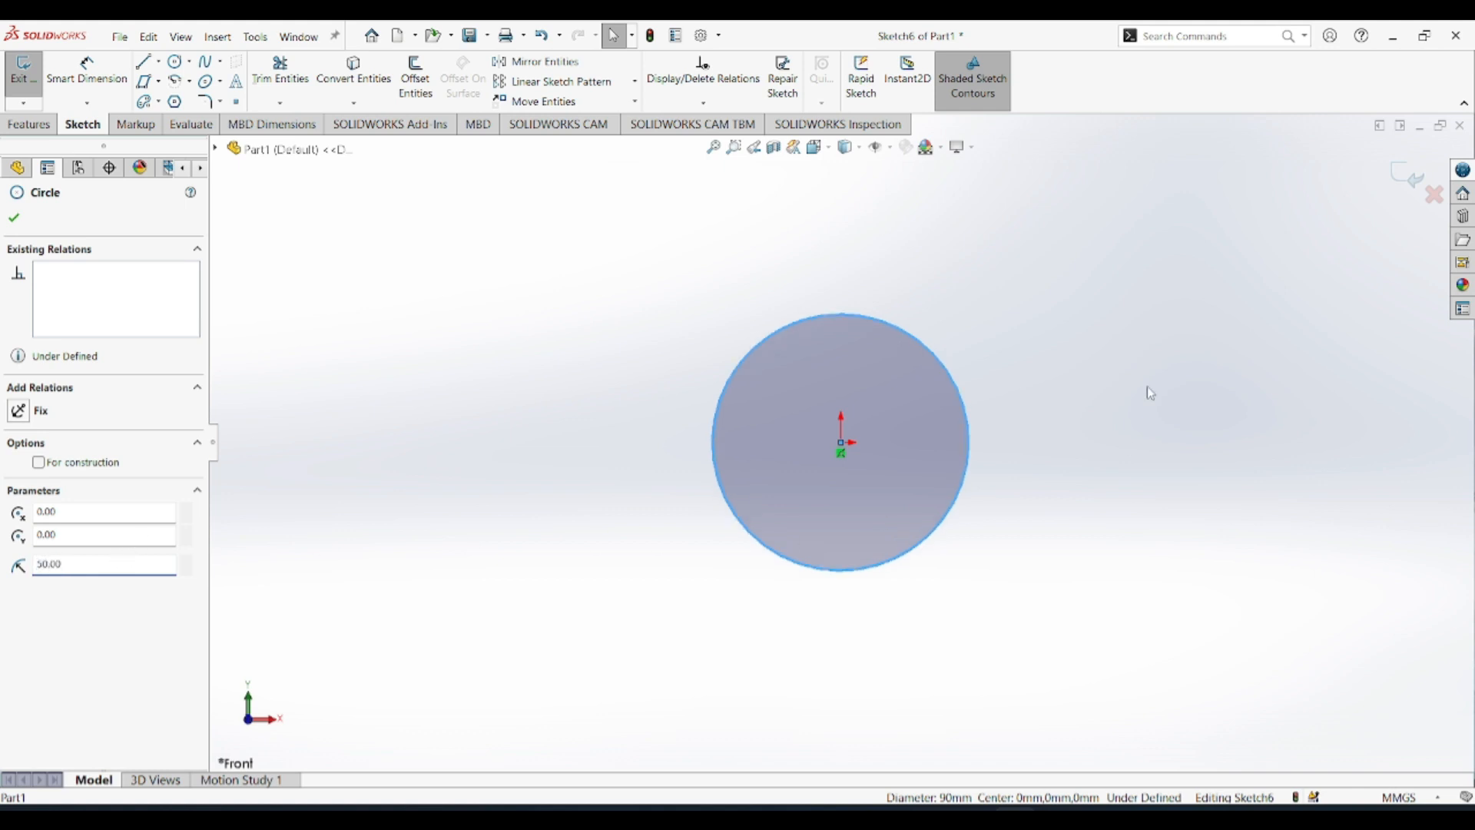
{"action": "left_click", "coordinate": [16, 219]}
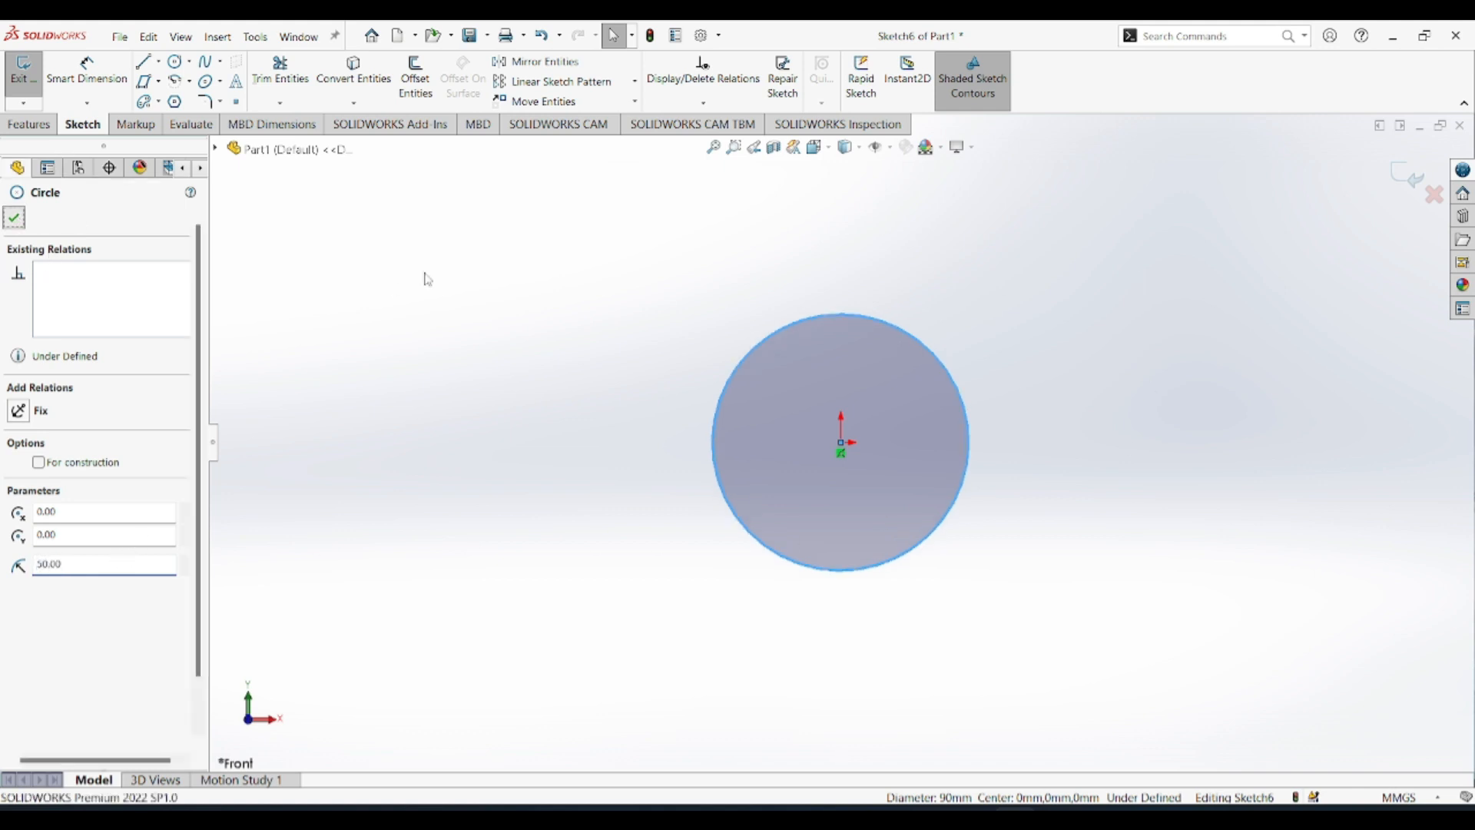
{"action": "left_click_drag", "start_coordinate": [1054, 259], "coordinate": [796, 432]}
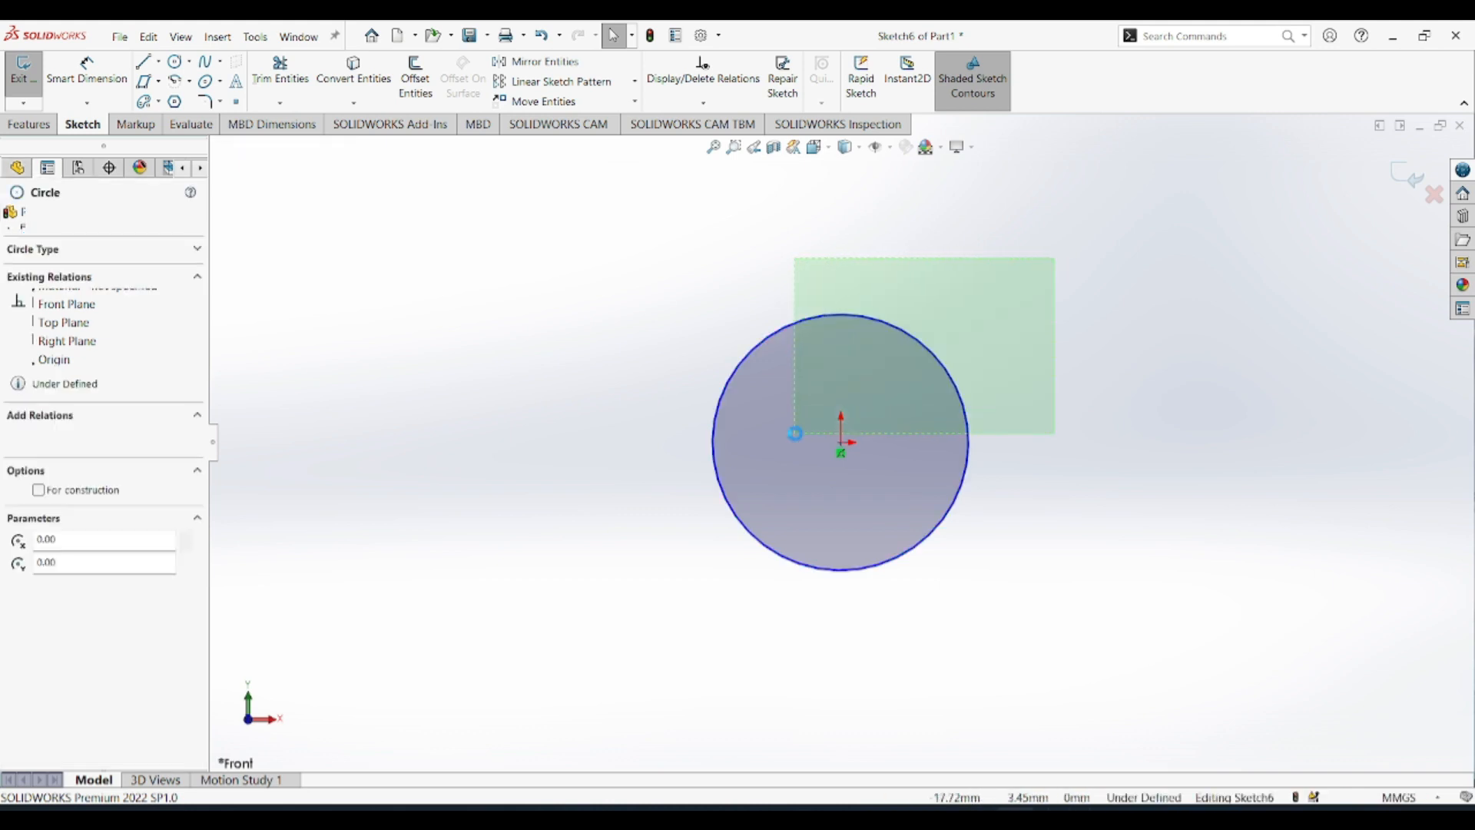
{"action": "key", "text": "Delete"}
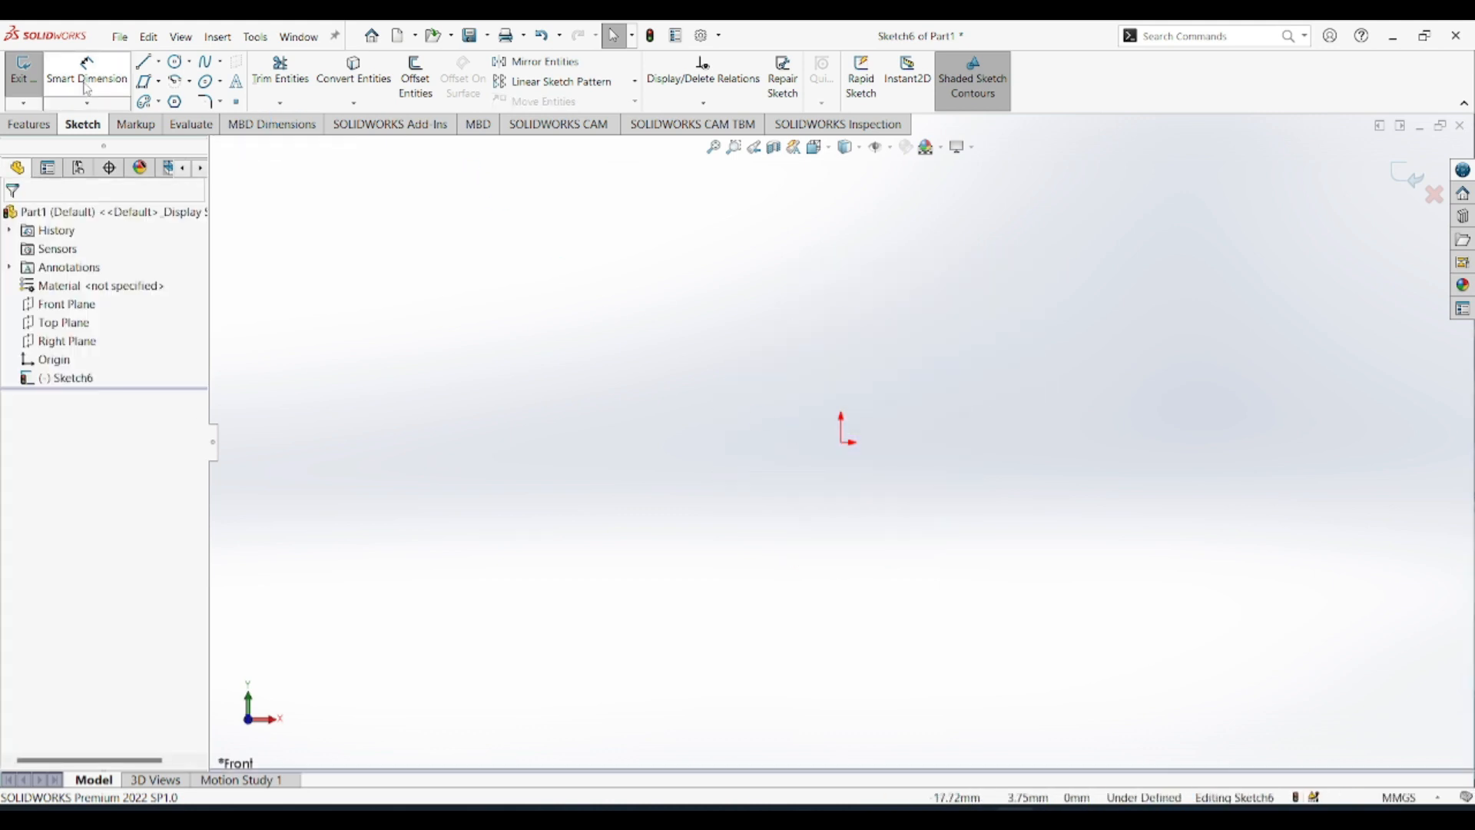
Sketch a Perimeter Circle of about 53.7 mm radius through three points around the origin, and delete it again.
{"action": "left_click", "coordinate": [190, 62]}
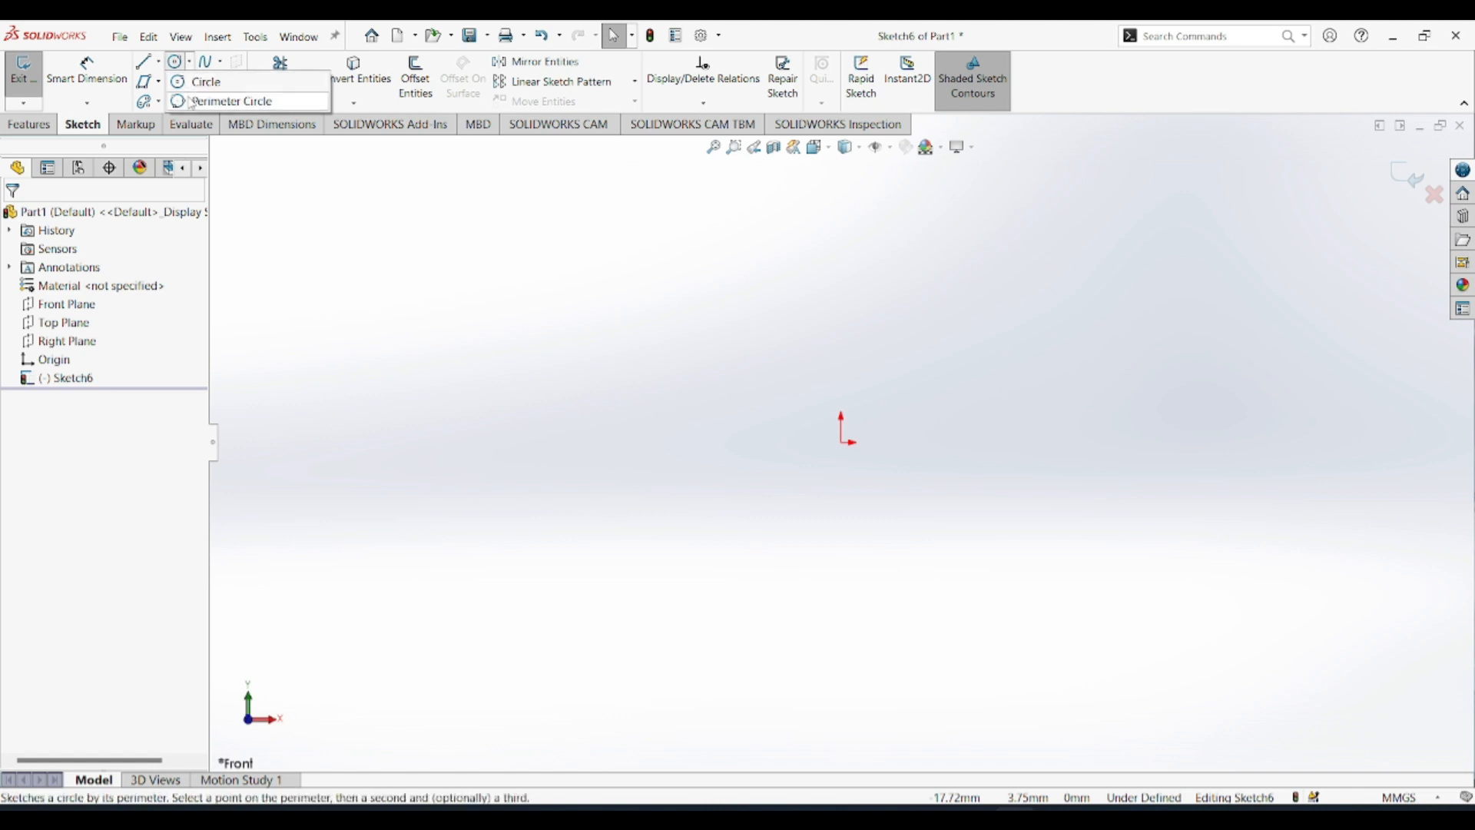
{"action": "left_click", "coordinate": [192, 102]}
{"action": "left_click", "coordinate": [684, 398]}
{"action": "left_click", "coordinate": [830, 329]}
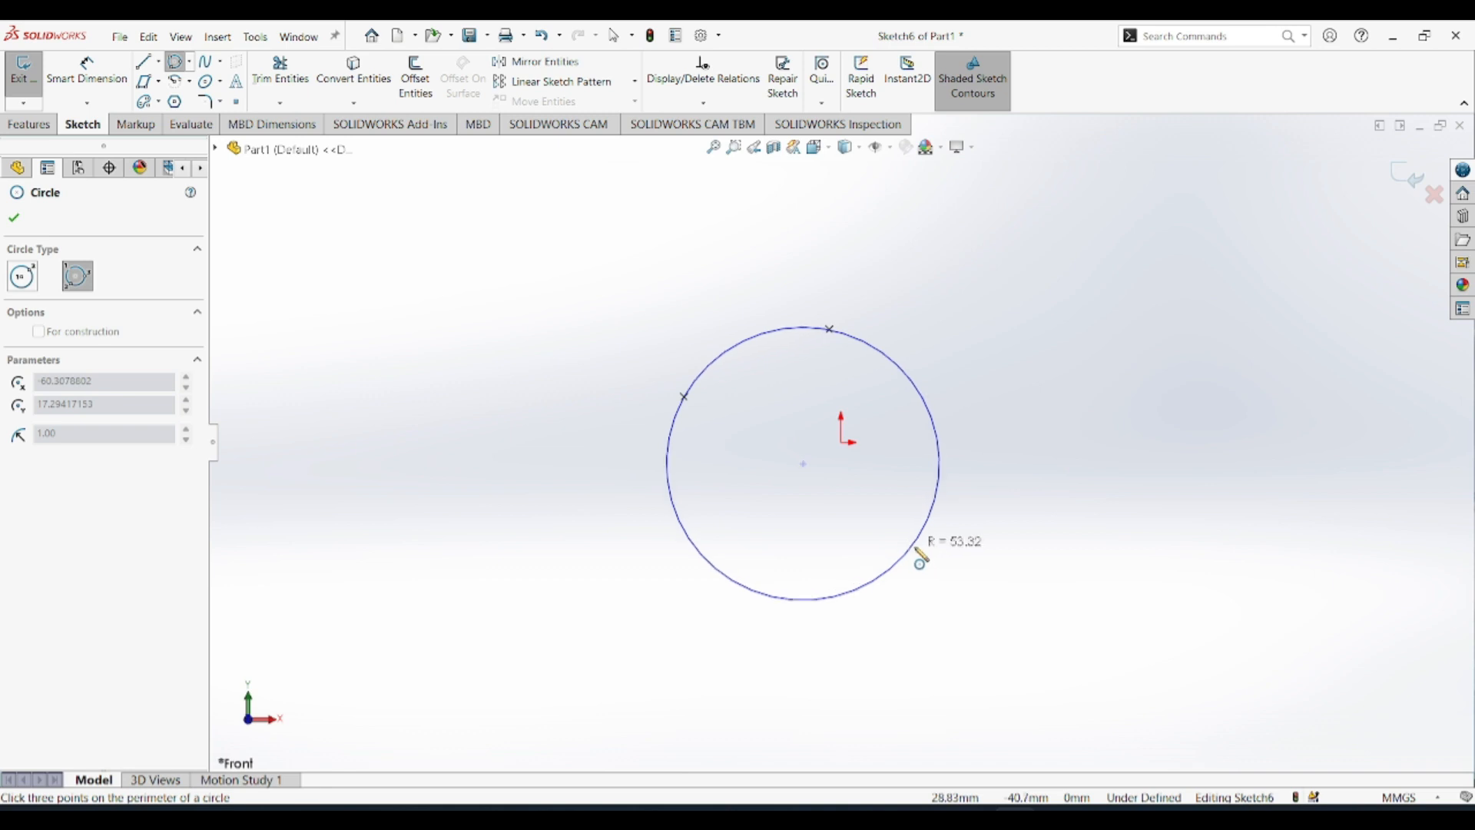
{"action": "left_click", "coordinate": [918, 552]}
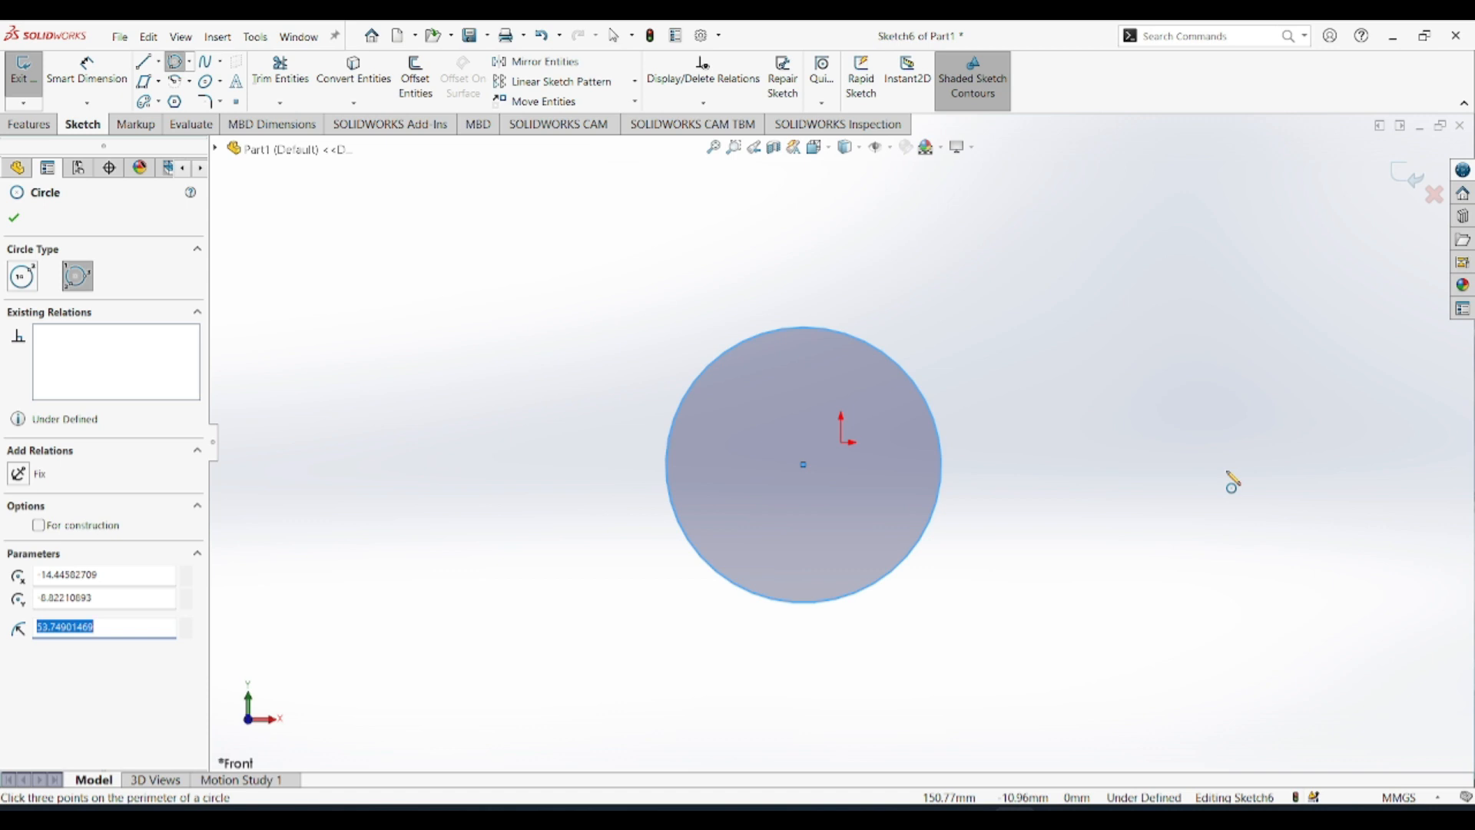
{"action": "key", "text": "Escape"}
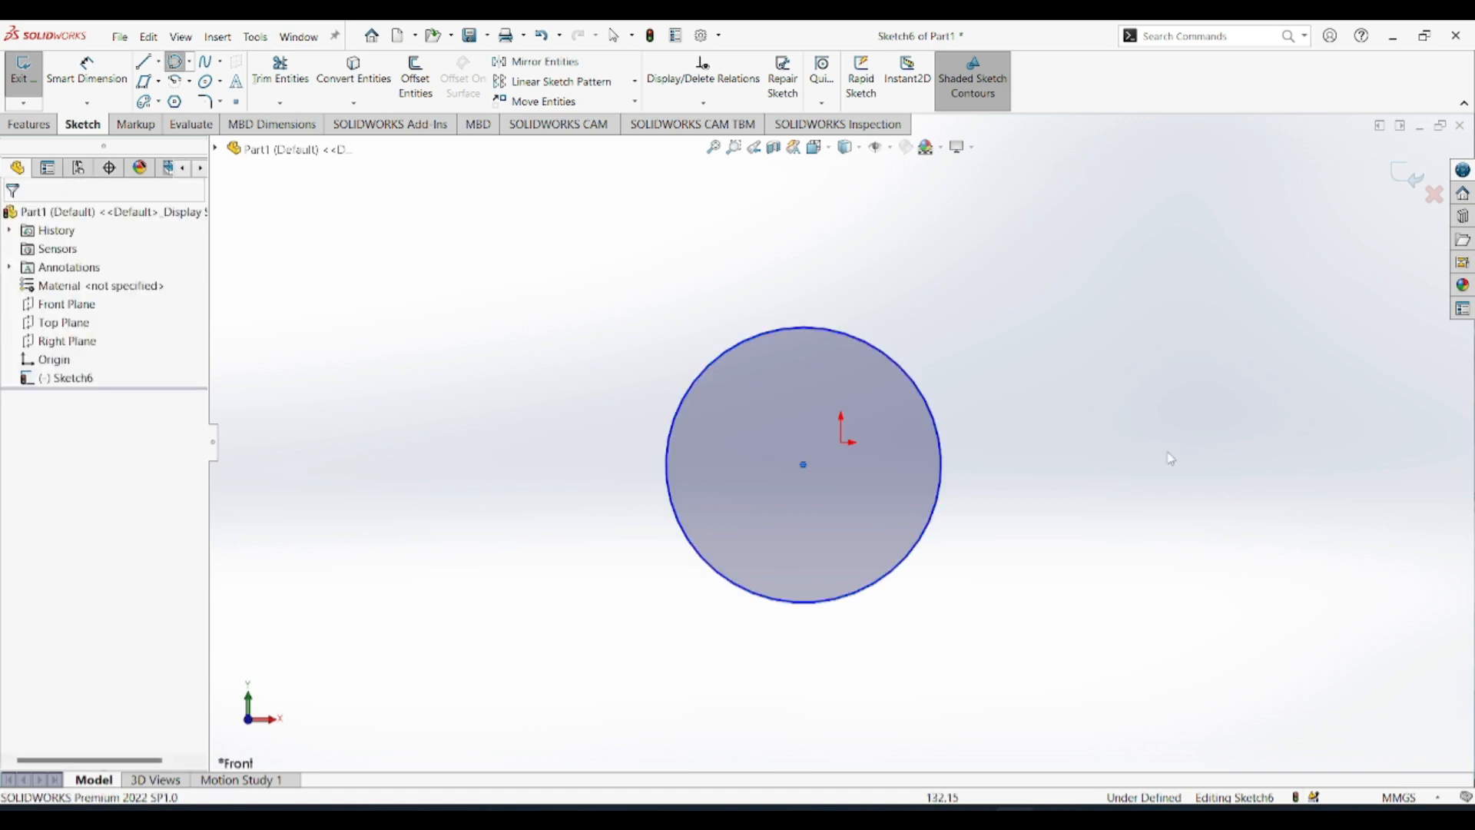
{"action": "left_click_drag", "start_coordinate": [1115, 343], "coordinate": [836, 486]}
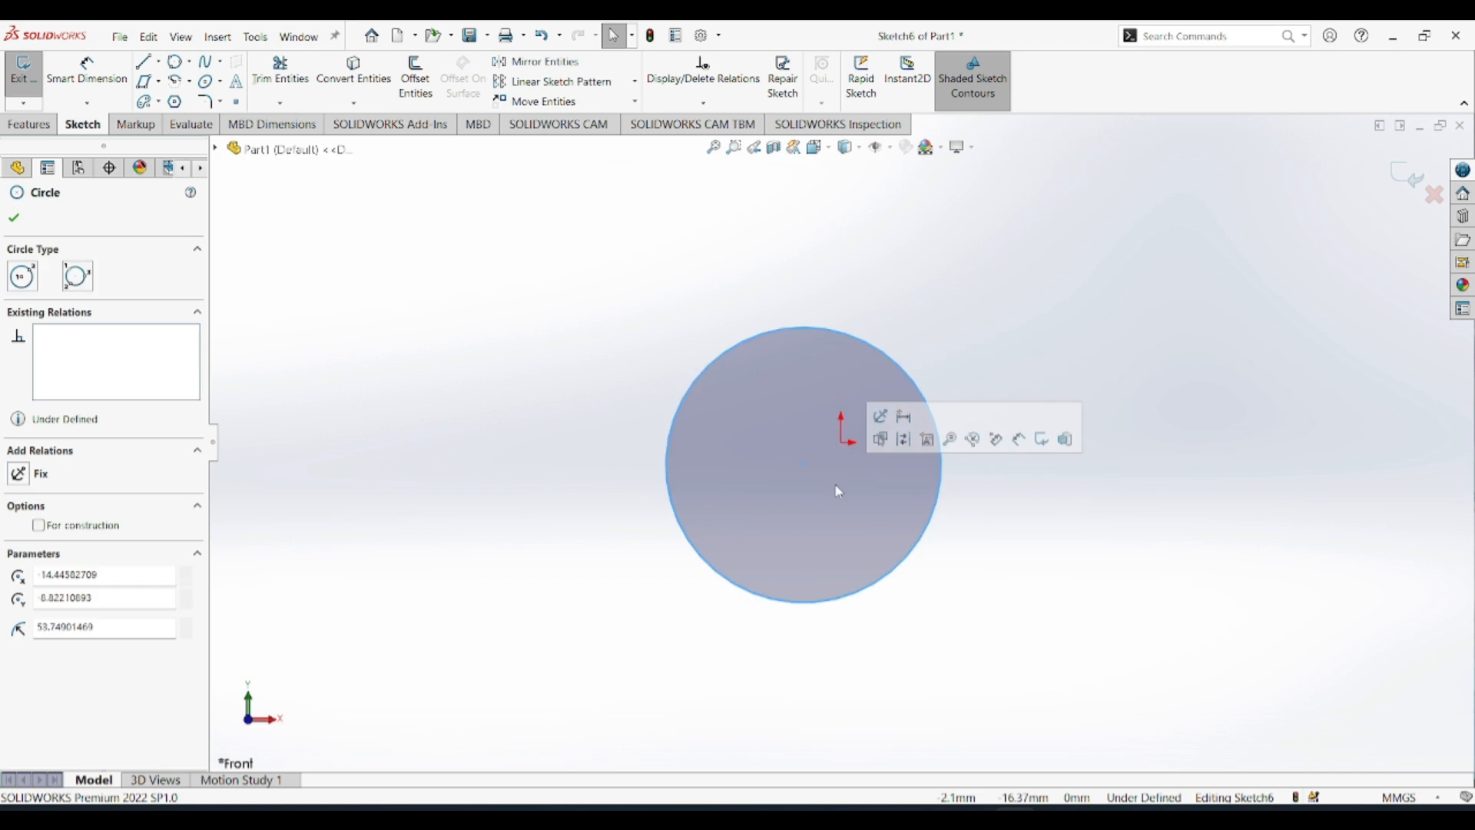
{"action": "key", "text": "Delete"}
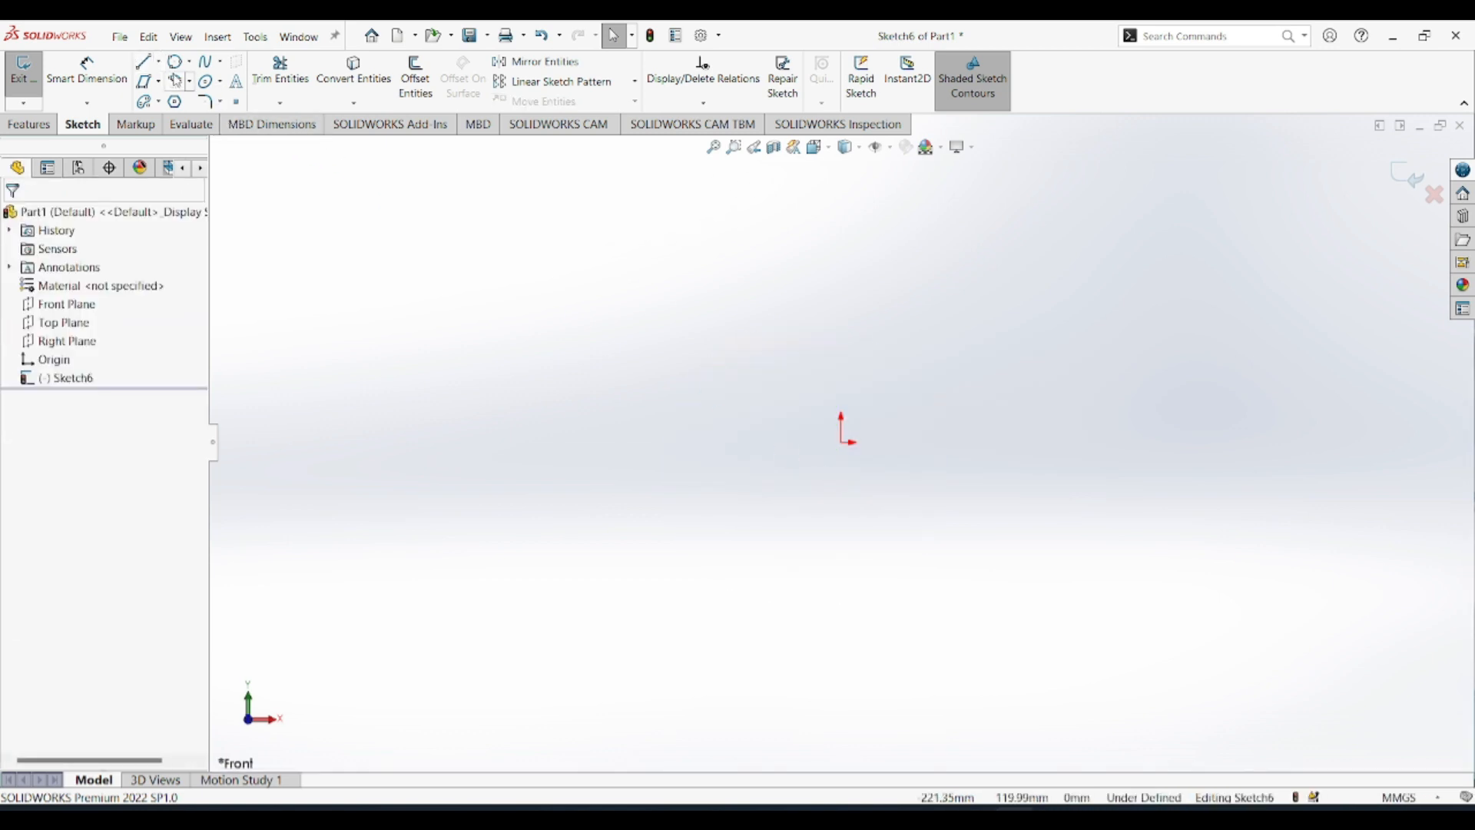
Sketch an upward-curving Centerpoint Arc of about 31.4 mm radius and 163° sweep, centered about 67 mm left of and 13.4 mm above the origin.
{"action": "left_click", "coordinate": [190, 82]}
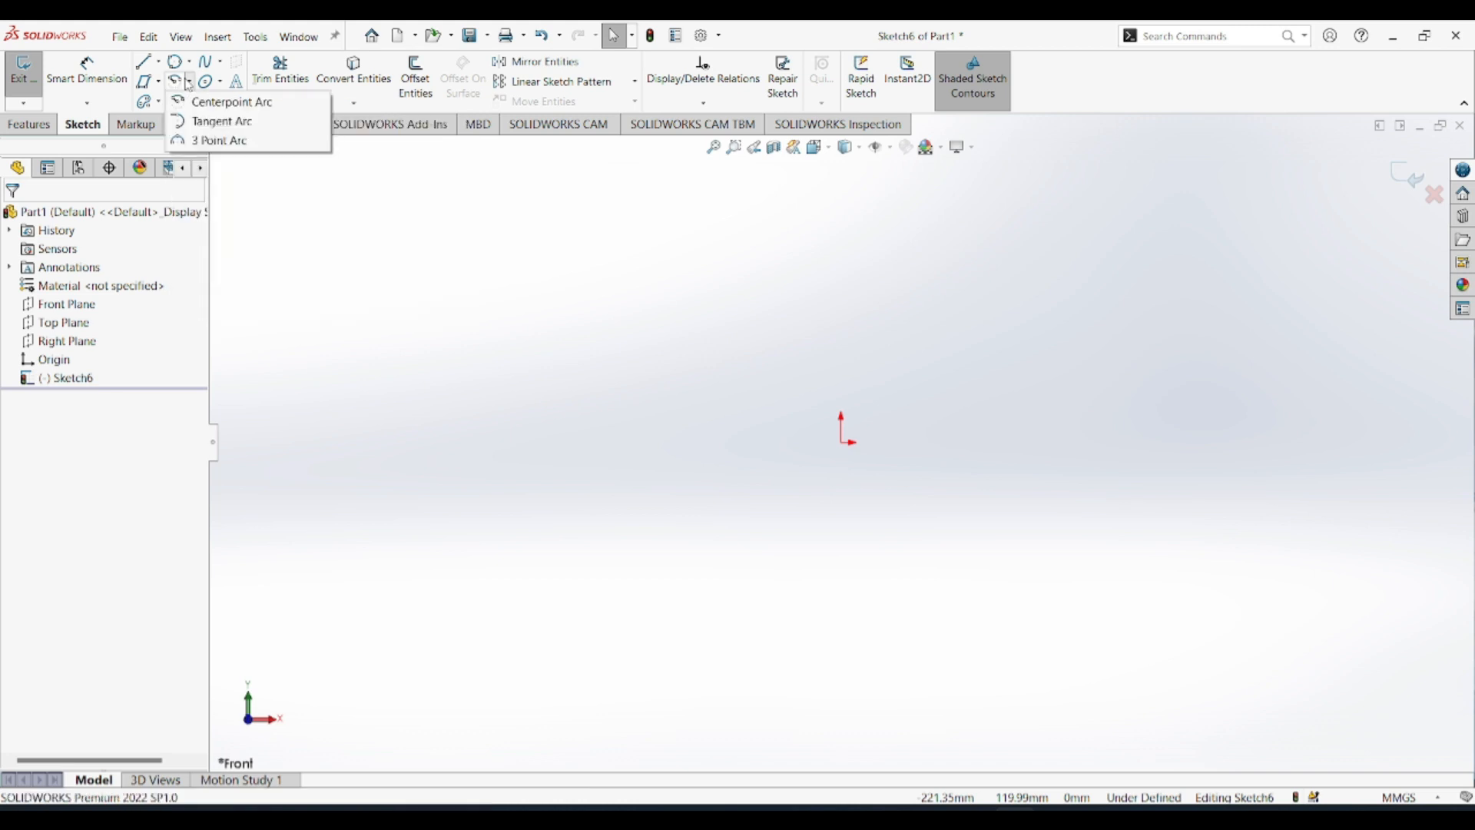
{"action": "left_click", "coordinate": [220, 81]}
{"action": "left_click", "coordinate": [189, 81]}
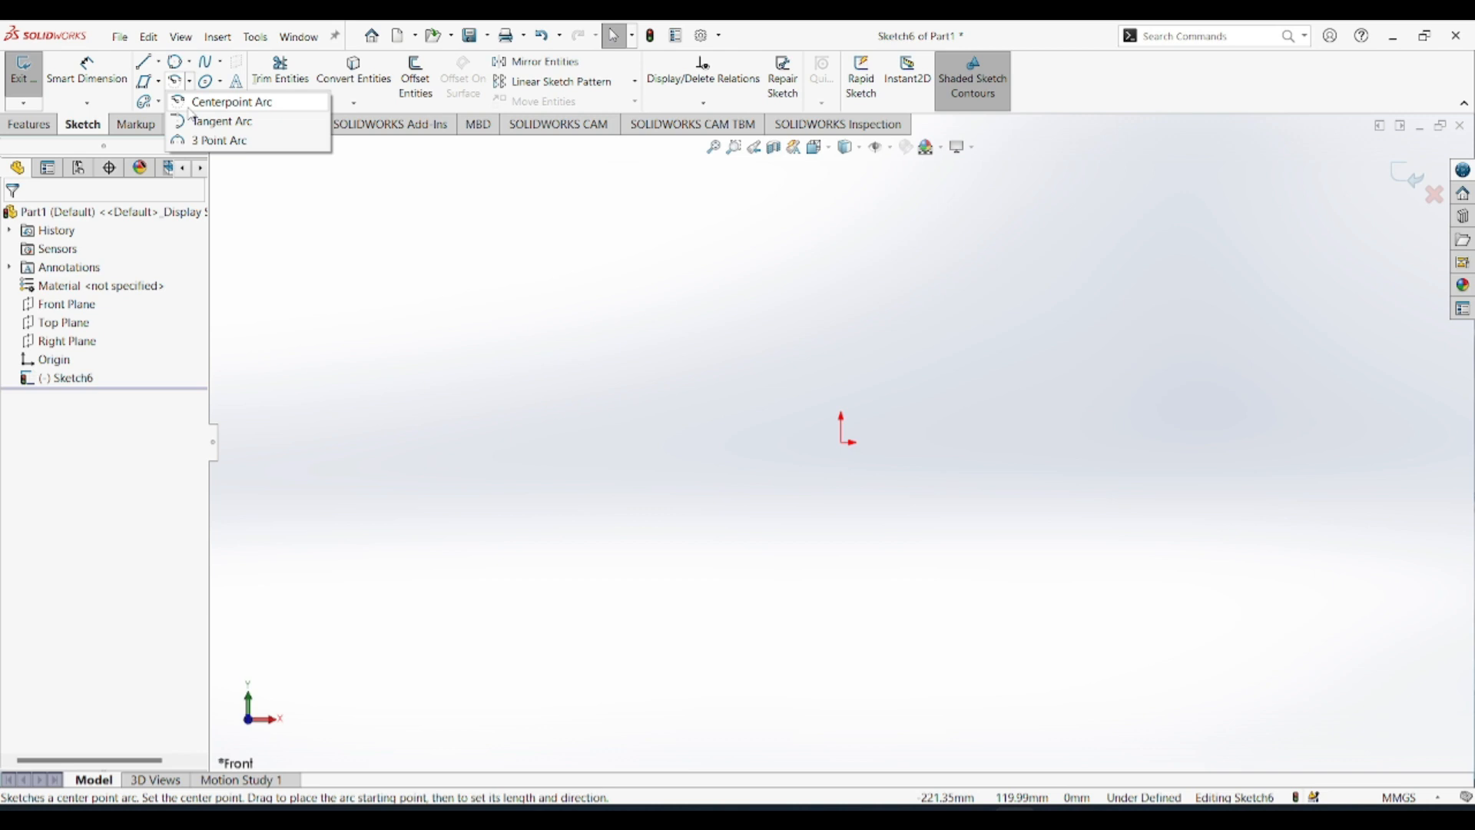
{"action": "left_click", "coordinate": [192, 110]}
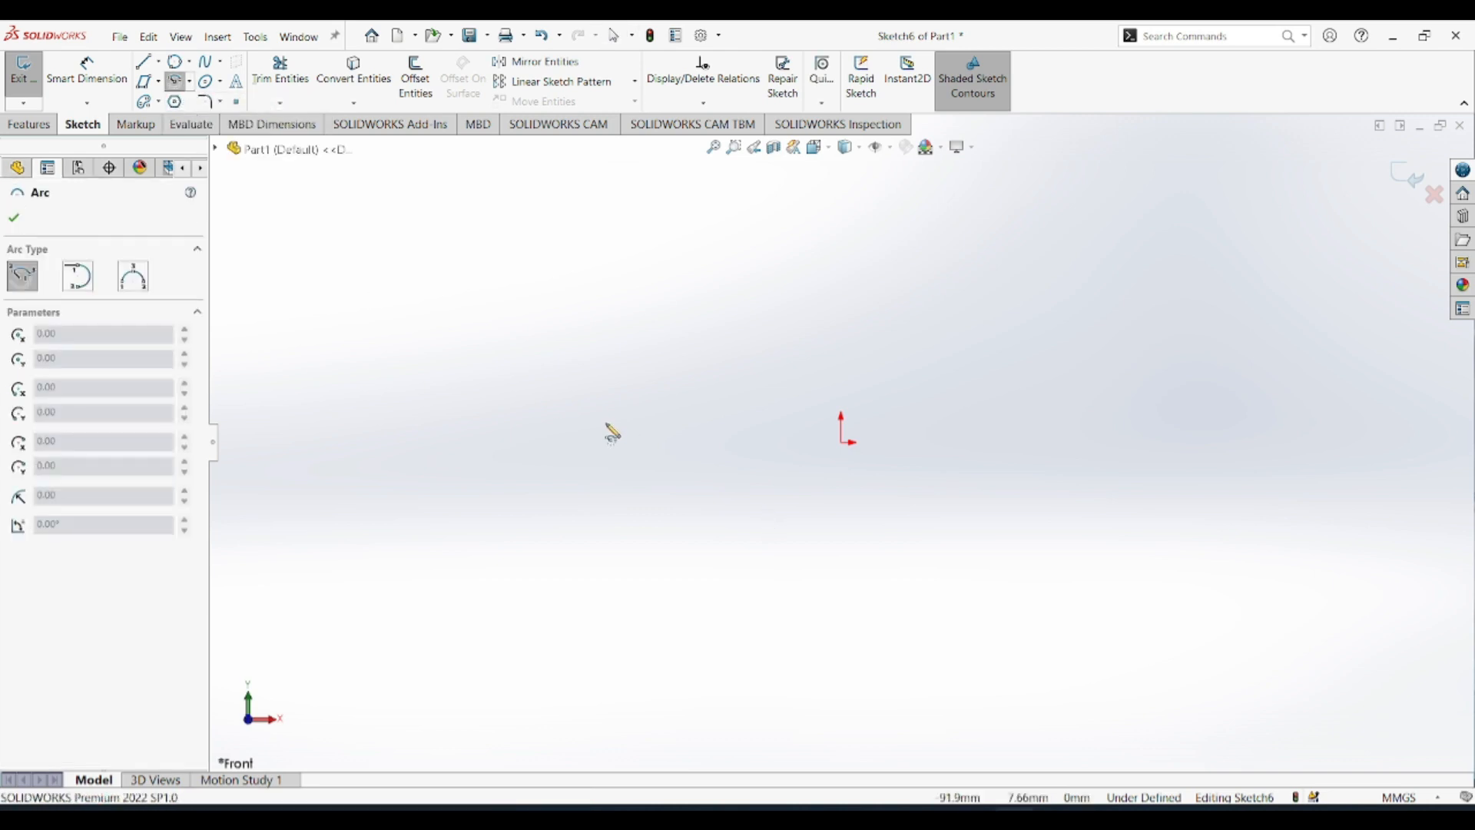
{"action": "left_click", "coordinate": [673, 411]}
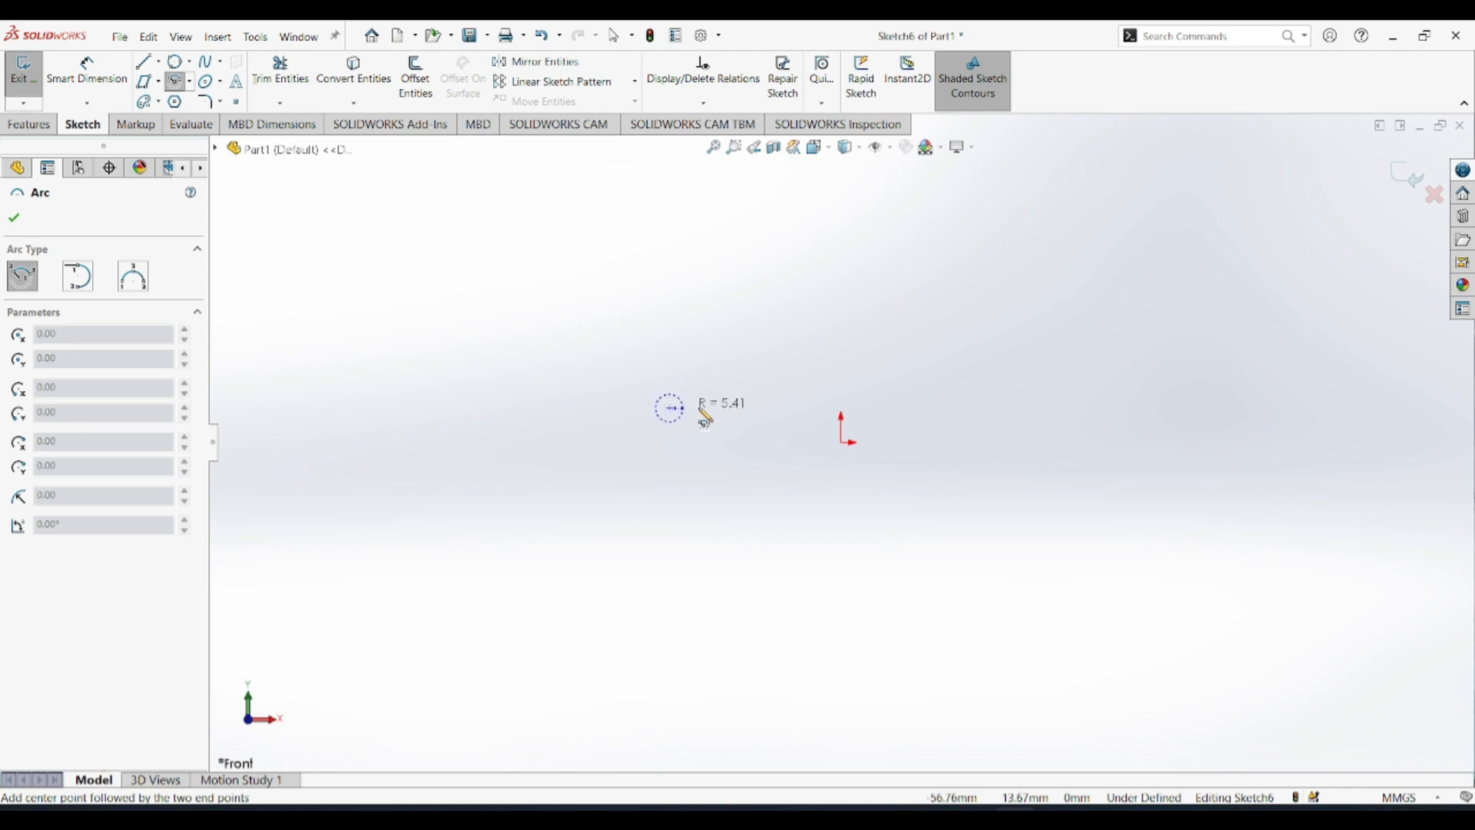
{"action": "left_click", "coordinate": [750, 397]}
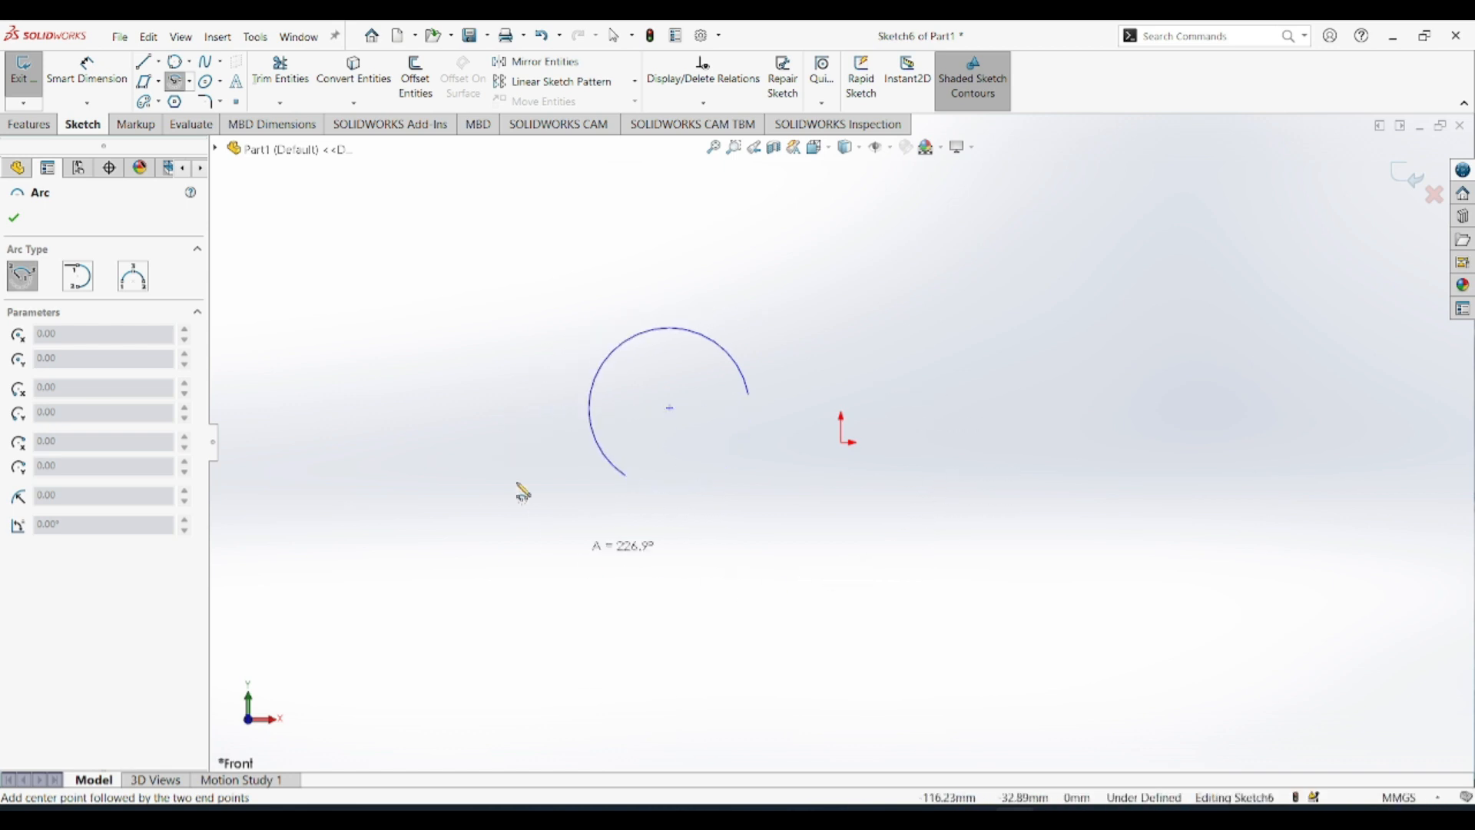
{"action": "left_click", "coordinate": [596, 409]}
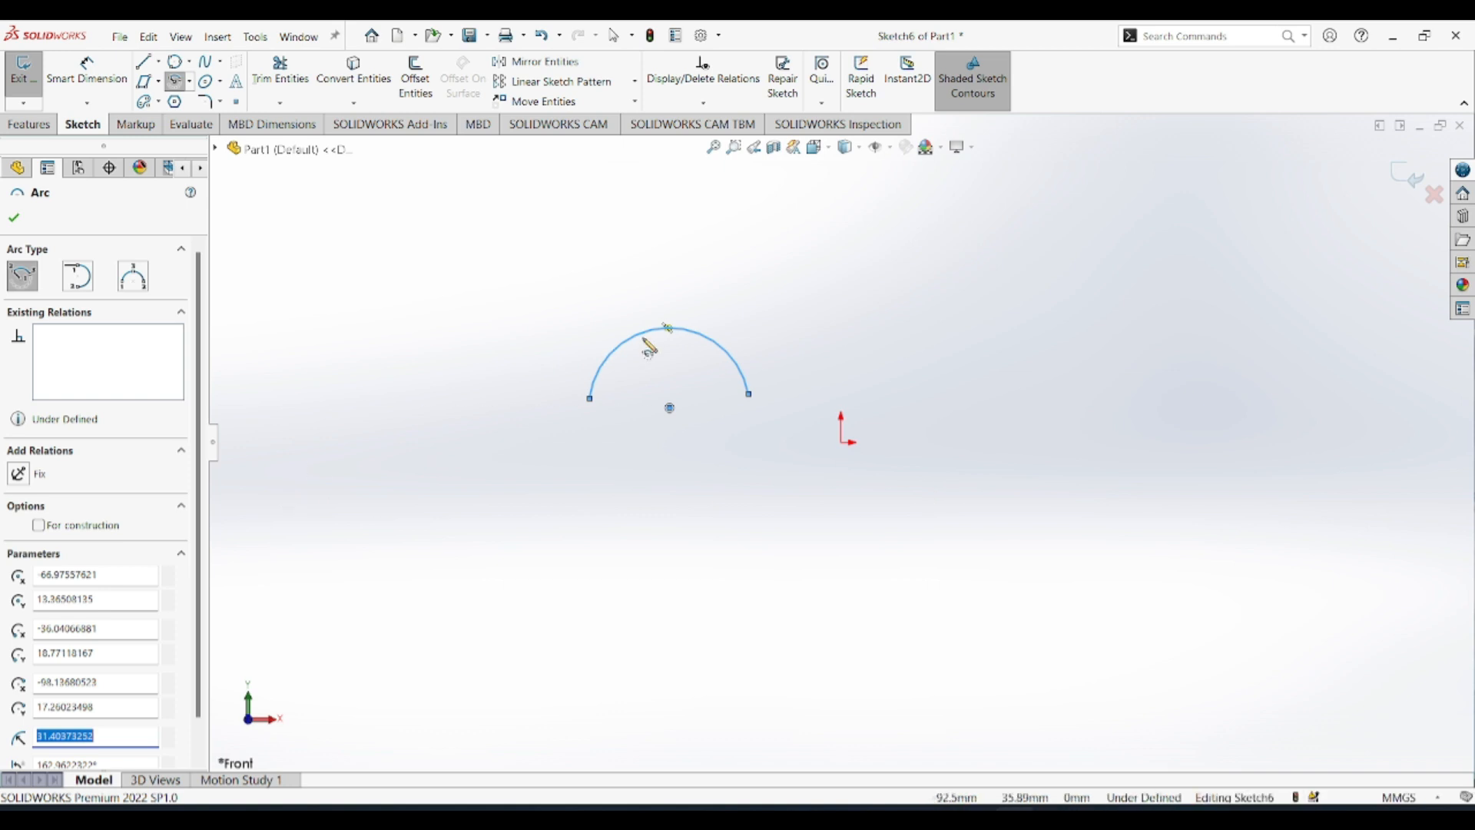
Dimension the upward-curving arc's radius and set it to 20 mm.
{"action": "left_click", "coordinate": [87, 70]}
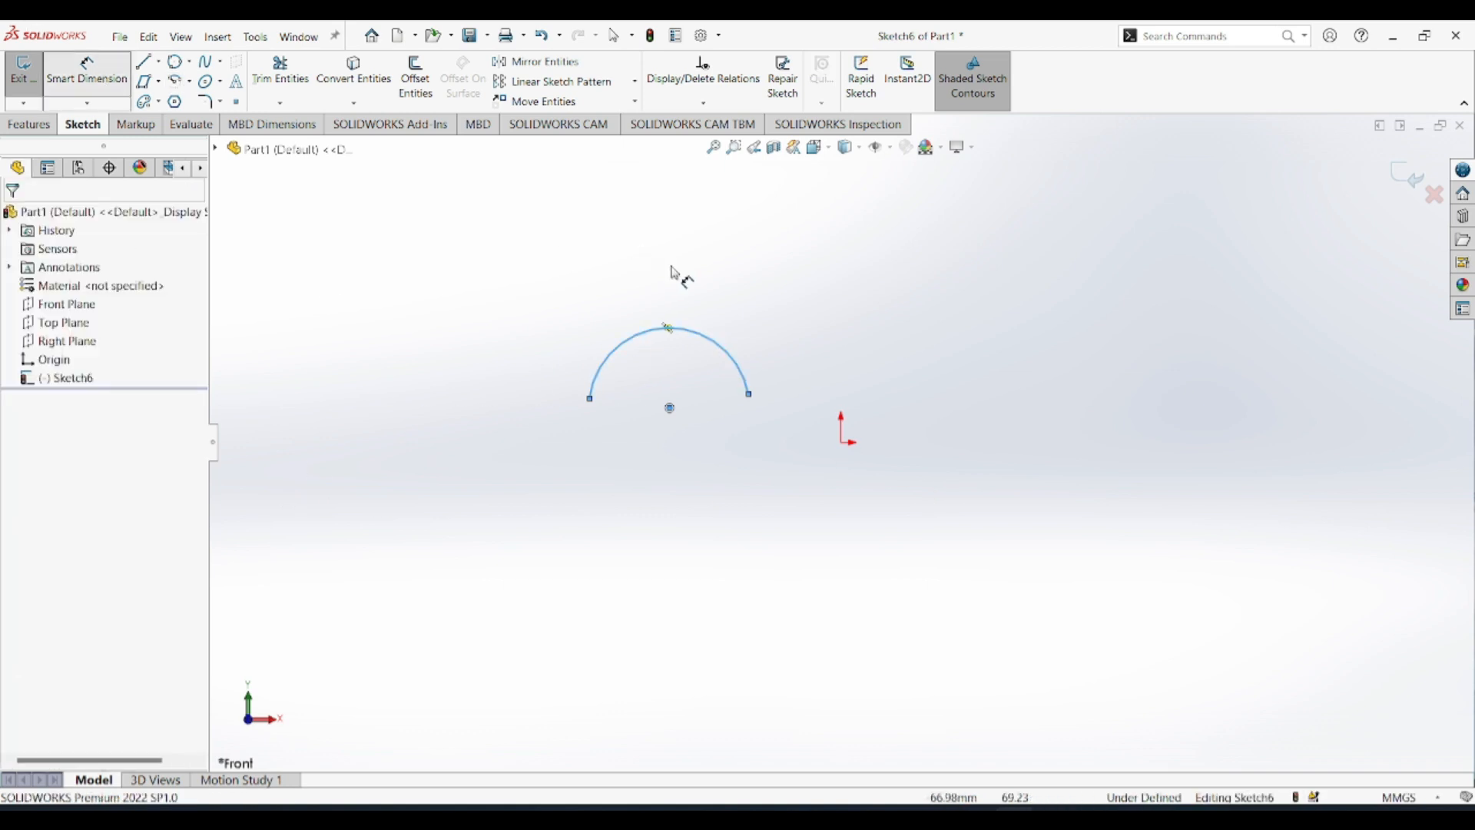
{"action": "key", "text": "Escape"}
{"action": "left_click", "coordinate": [725, 348]}
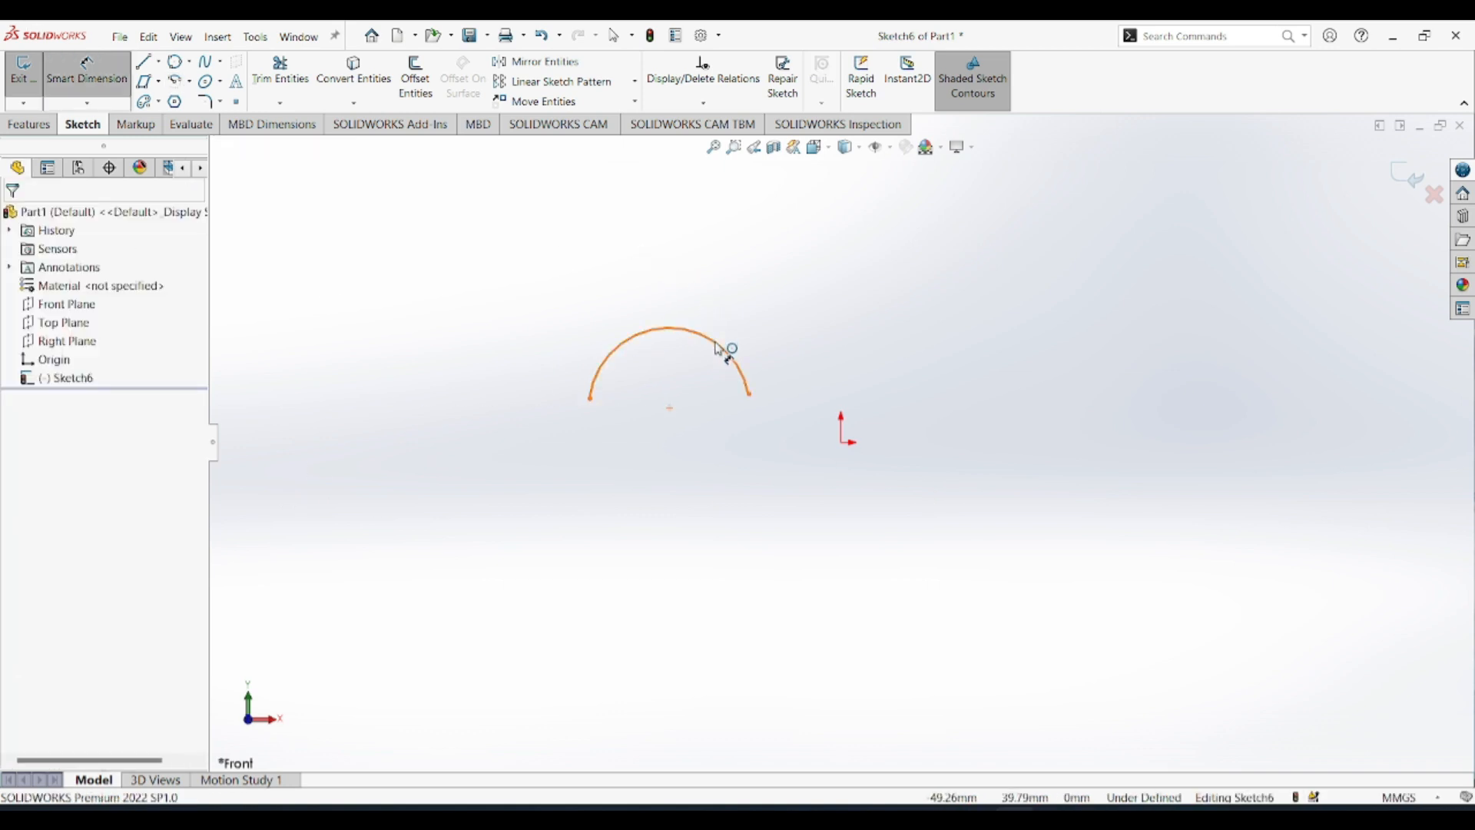
{"action": "left_click", "coordinate": [689, 387]}
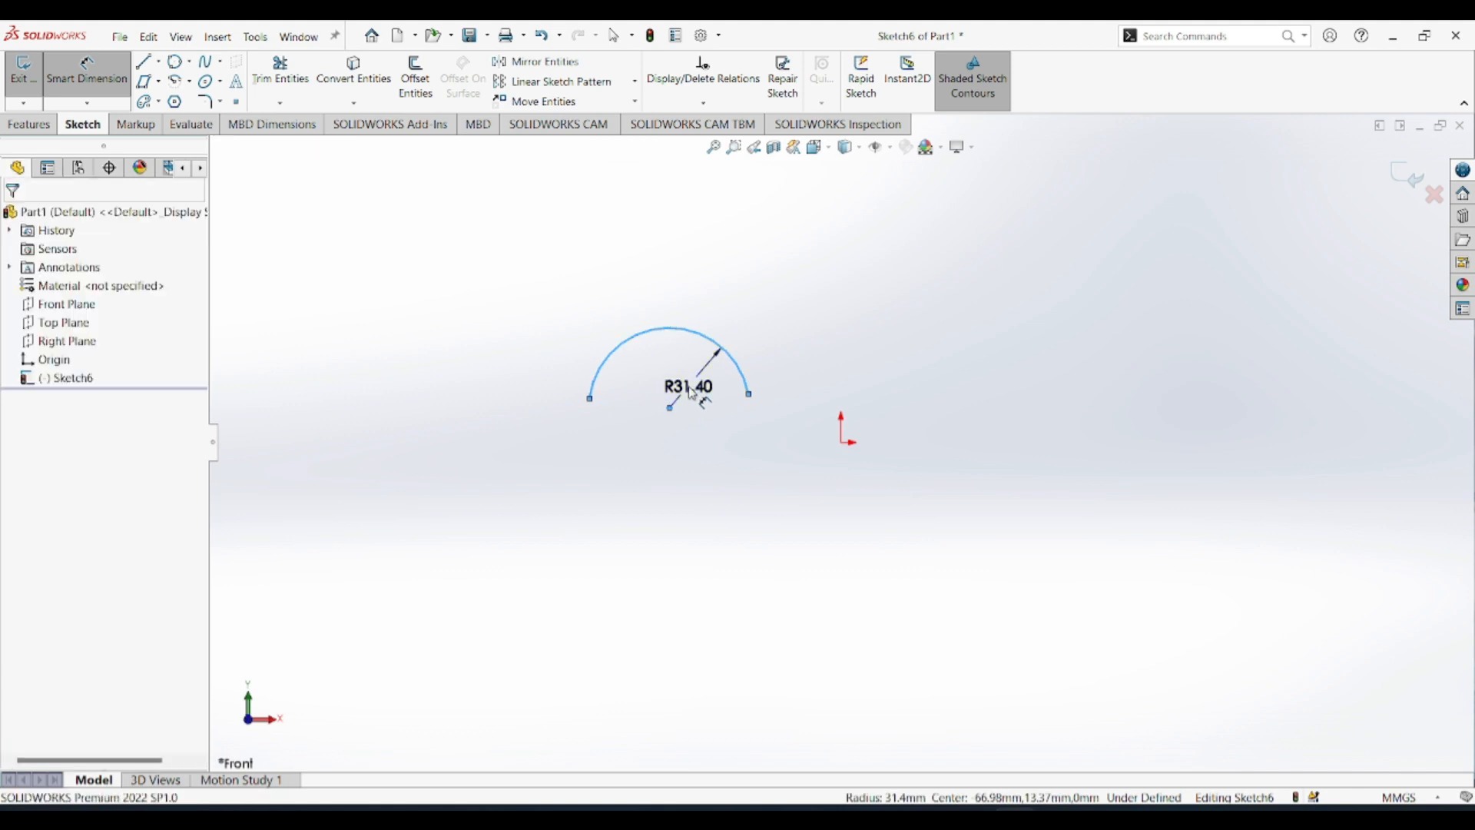
{"action": "double_click", "coordinate": [692, 394]}
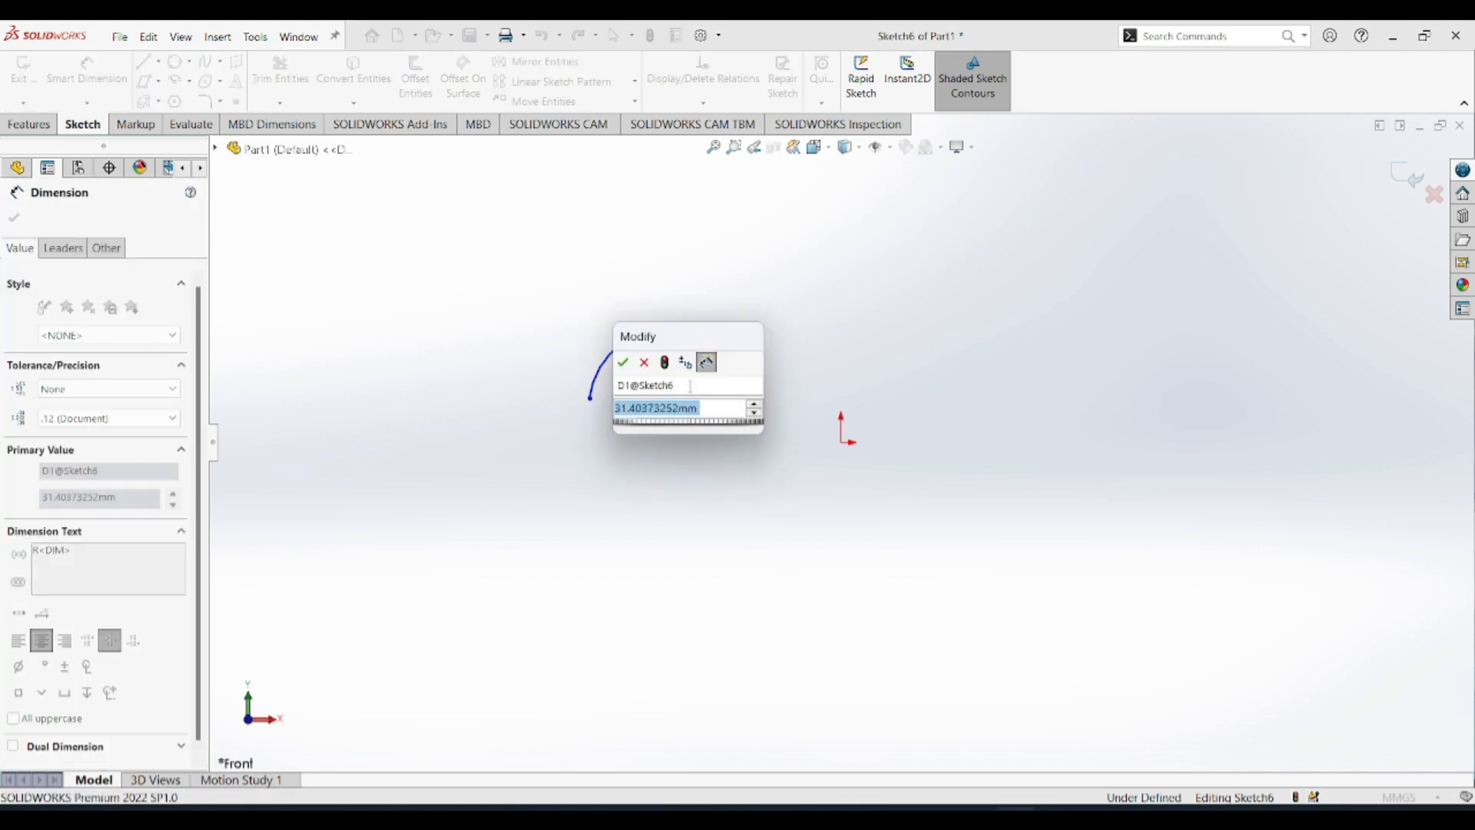
{"action": "type", "text": "45"}
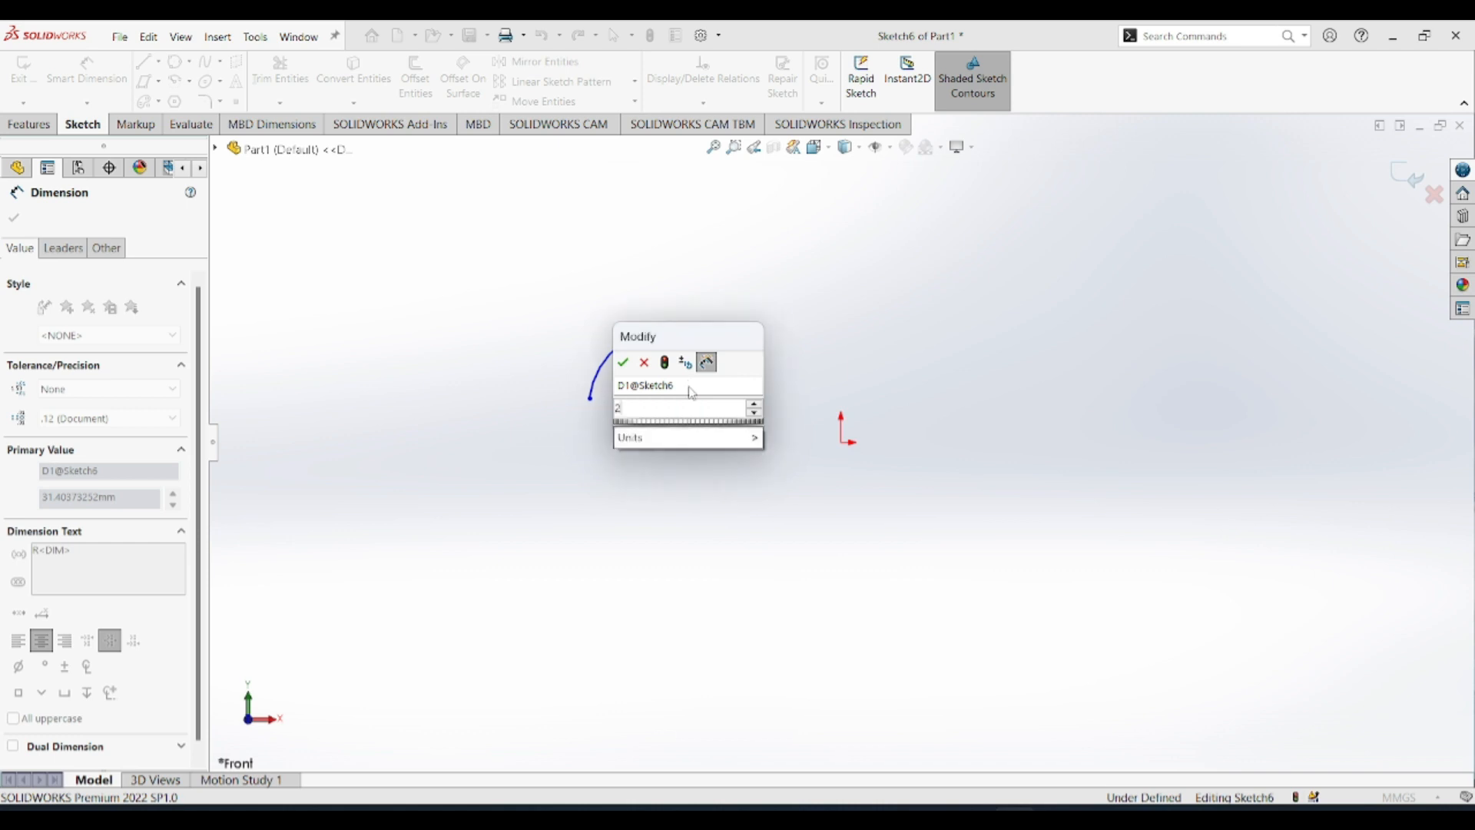
{"action": "key", "text": "Return"}
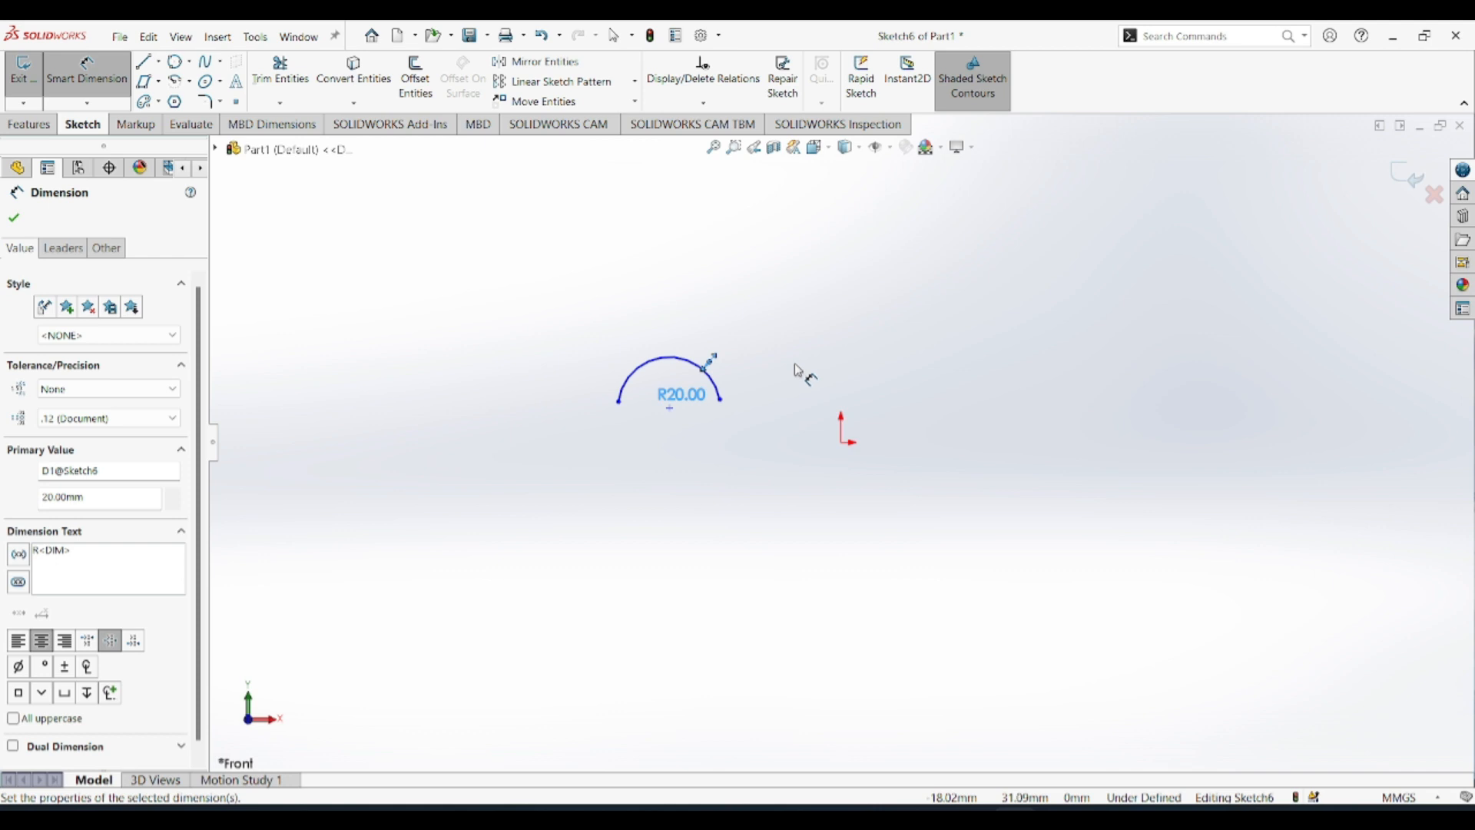
Delete the dimensioned centerpoint arc from the sketch.
{"action": "key", "text": "Escape"}
{"action": "left_click_drag", "start_coordinate": [870, 305], "coordinate": [555, 451]}
{"action": "key", "text": "Delete"}
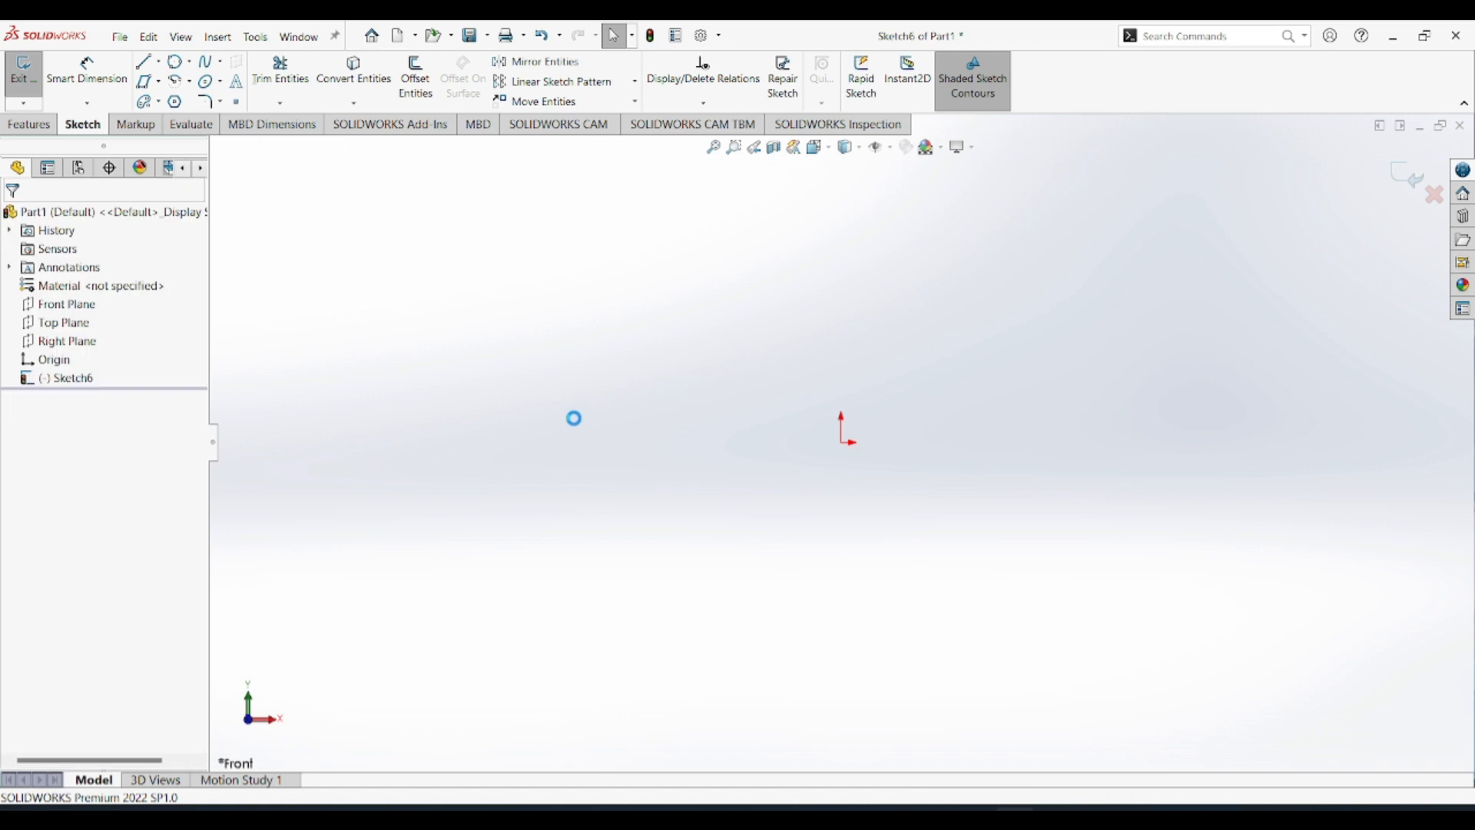
Sketch a horizontal line about 61.4 mm above the origin, from about x -110.8 mm to x -2.7 mm.
{"action": "left_click", "coordinate": [190, 82]}
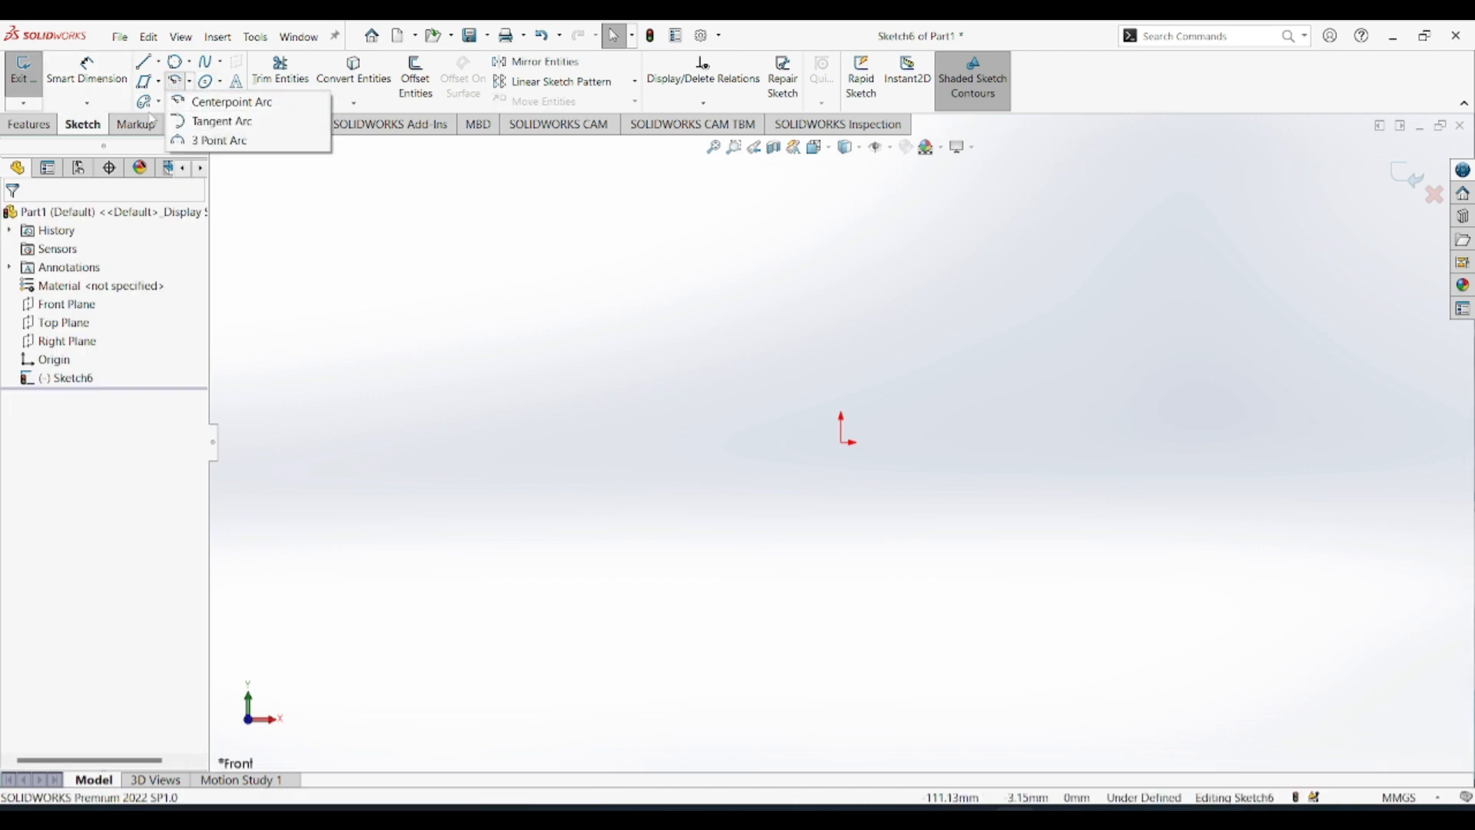
{"action": "left_click", "coordinate": [147, 65]}
{"action": "left_click", "coordinate": [163, 81]}
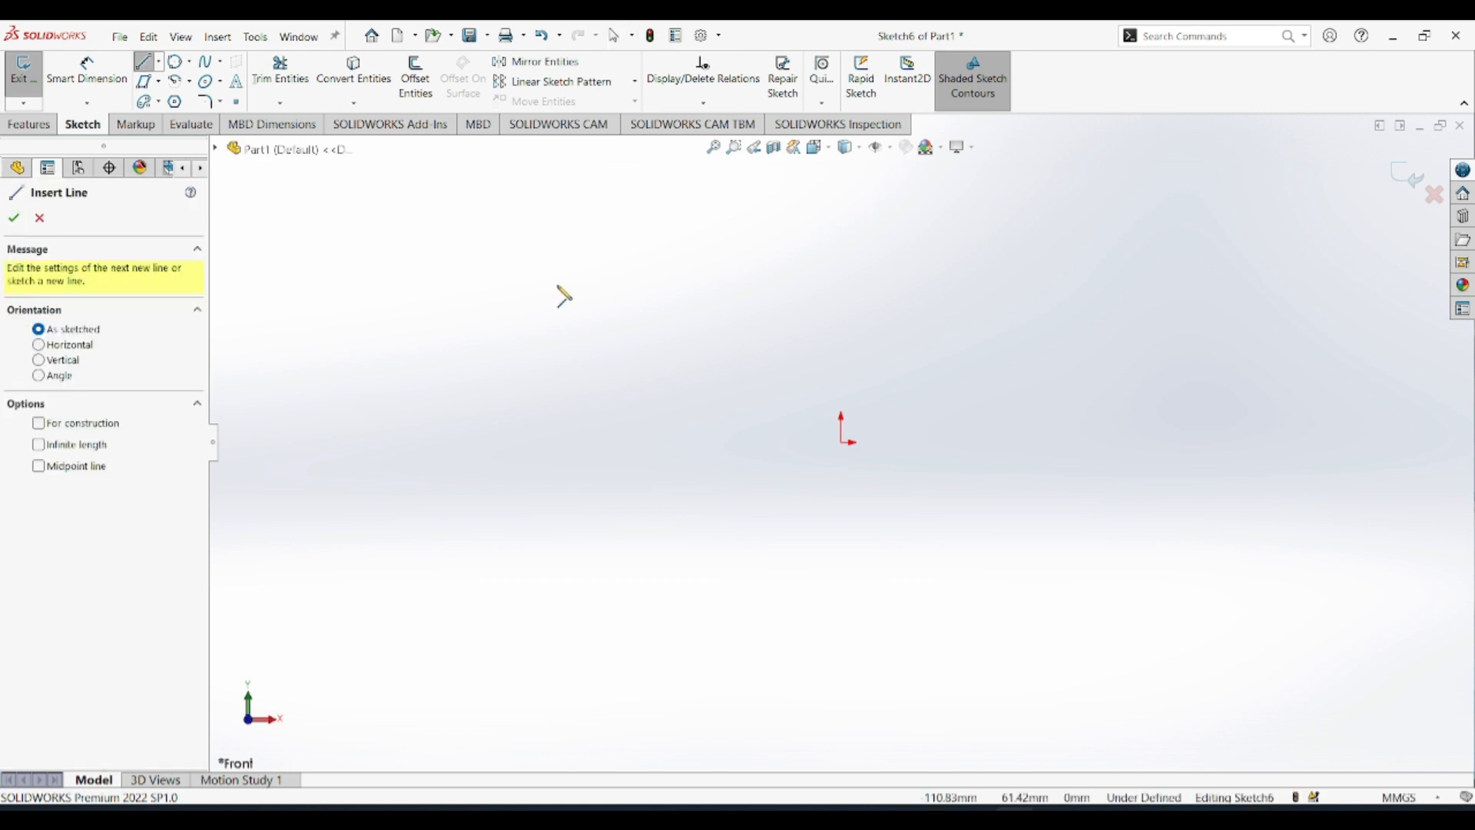
{"action": "left_click", "coordinate": [696, 285]}
{"action": "left_click", "coordinate": [837, 286]}
{"action": "key", "text": "Escape"}
{"action": "key", "text": "Escape"}
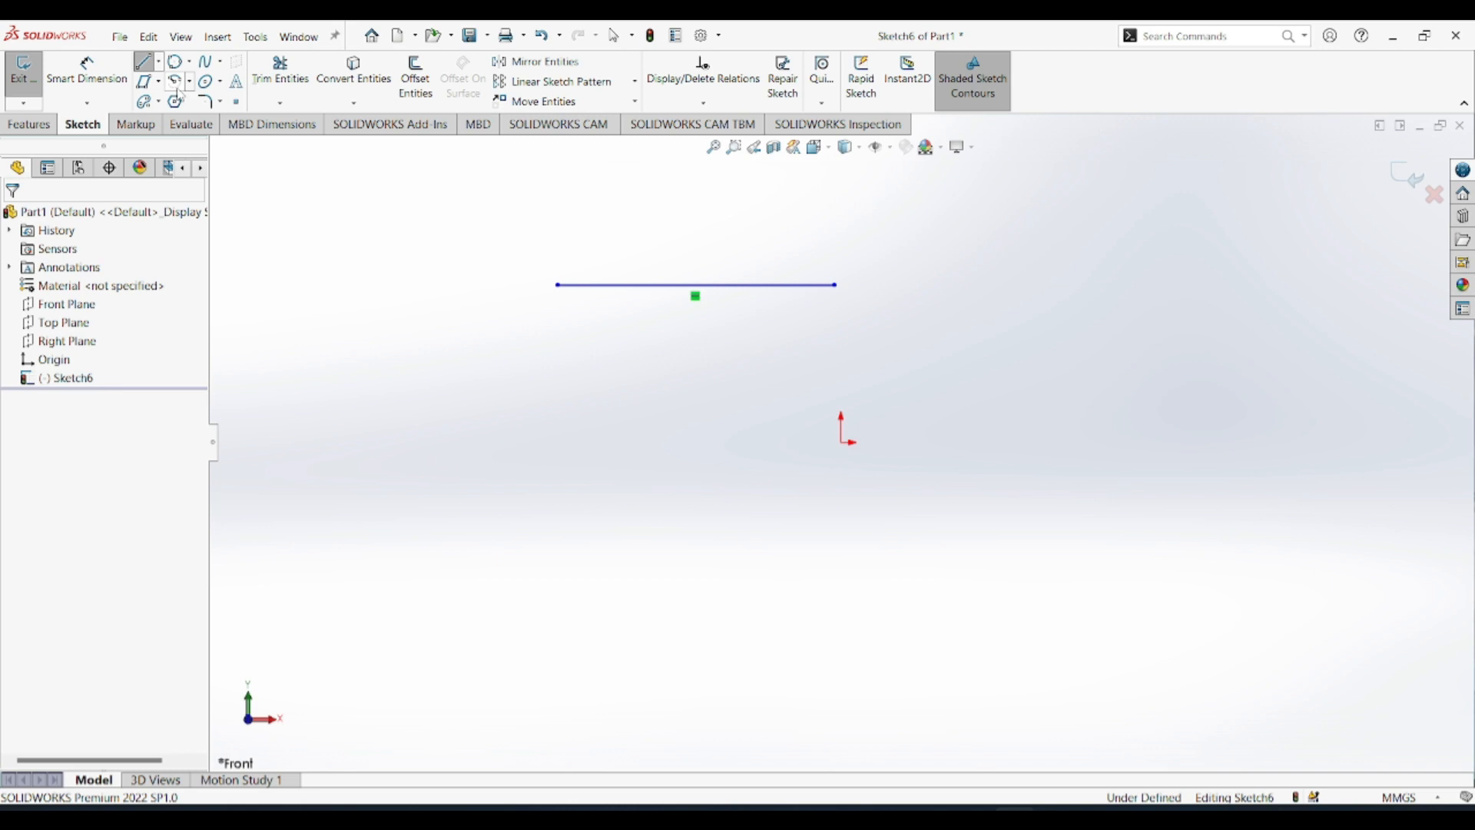
Sketch a Tangent Arc curving downward from the line's right end, with about 45.6 mm radius and 67° sweep.
{"action": "left_click", "coordinate": [189, 81]}
{"action": "left_click", "coordinate": [198, 122]}
{"action": "left_click", "coordinate": [837, 286]}
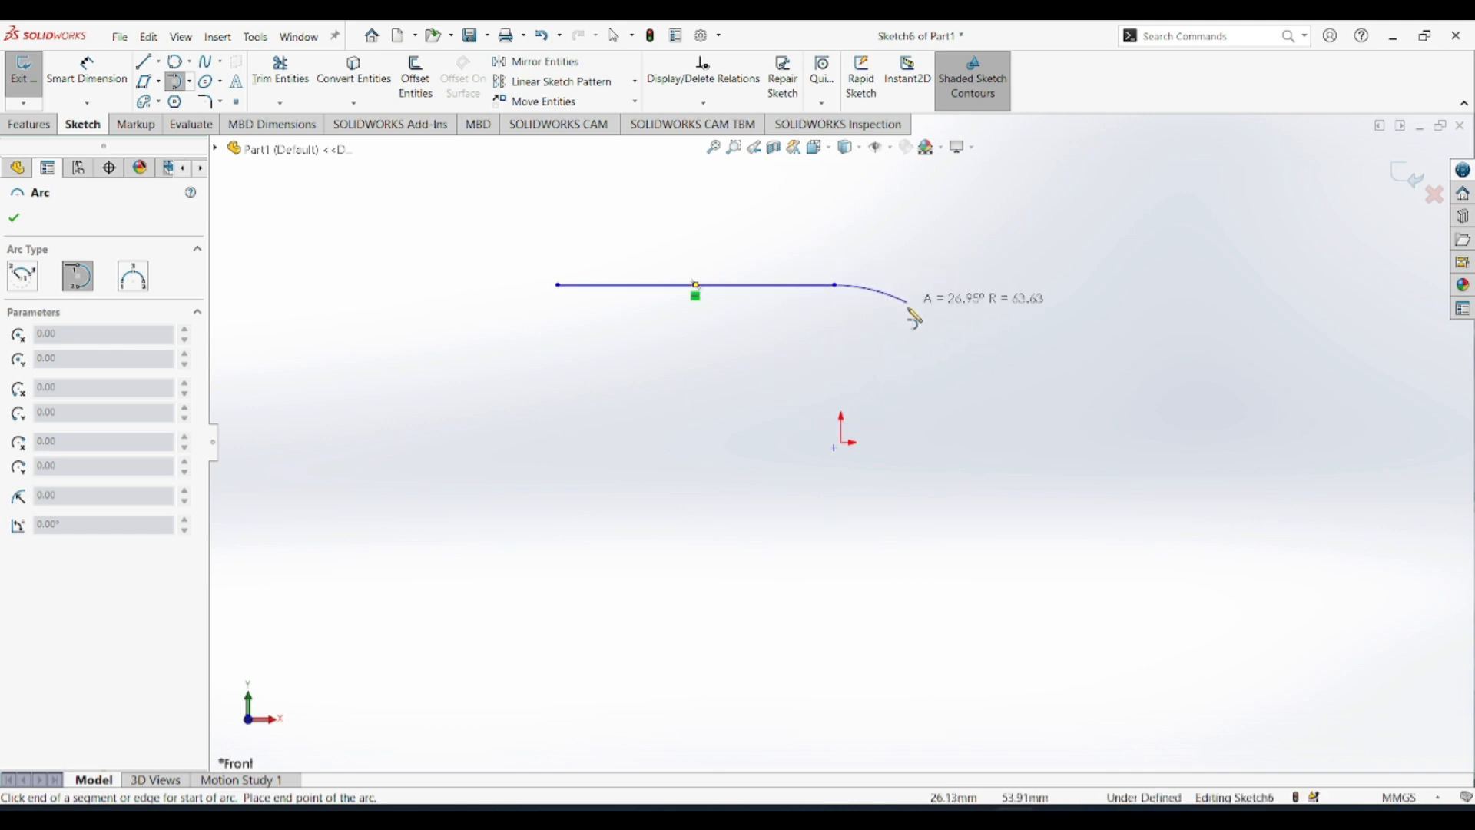
{"action": "left_click", "coordinate": [943, 357]}
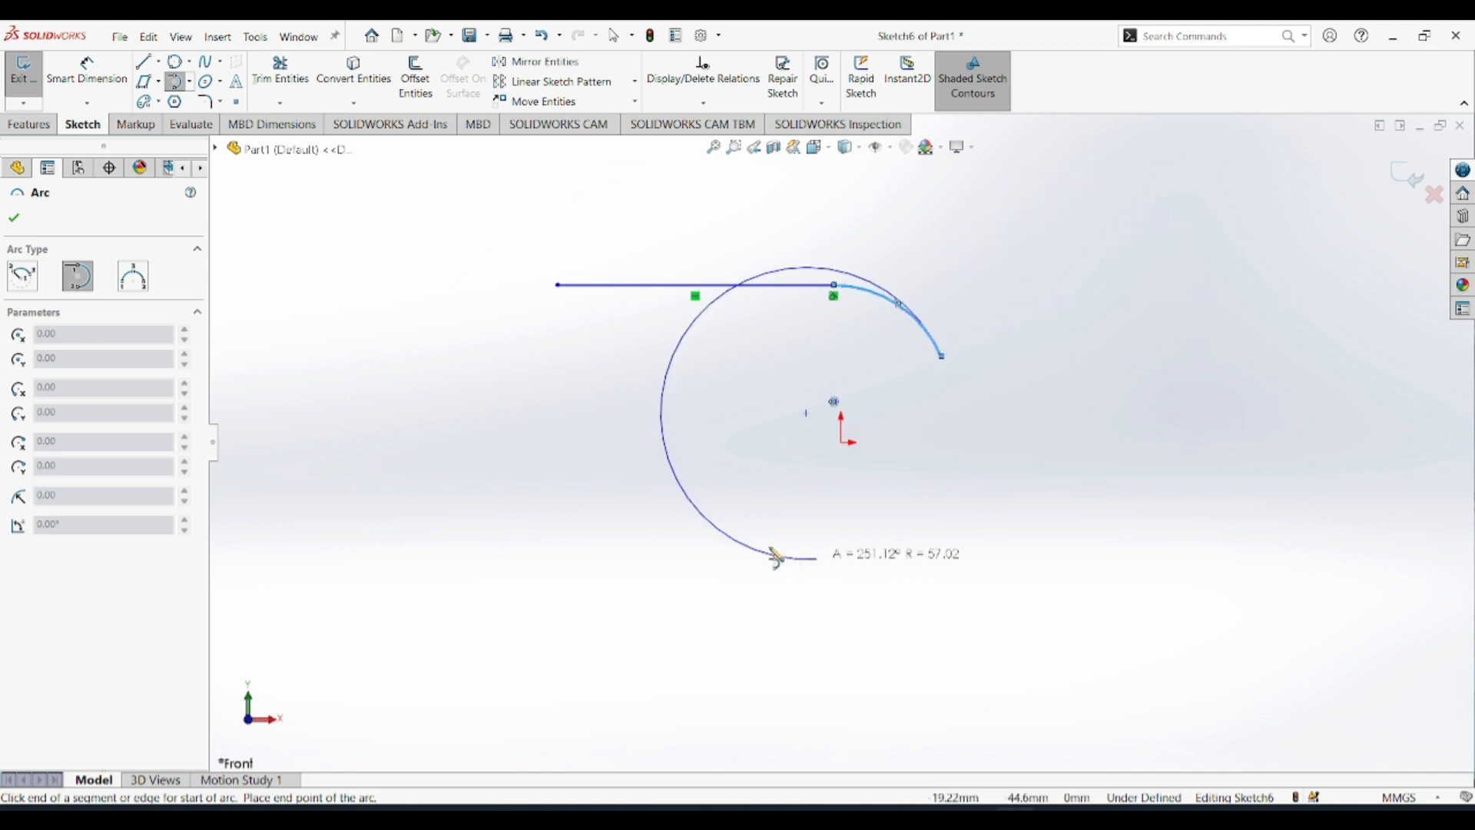
{"action": "key", "text": "Escape"}
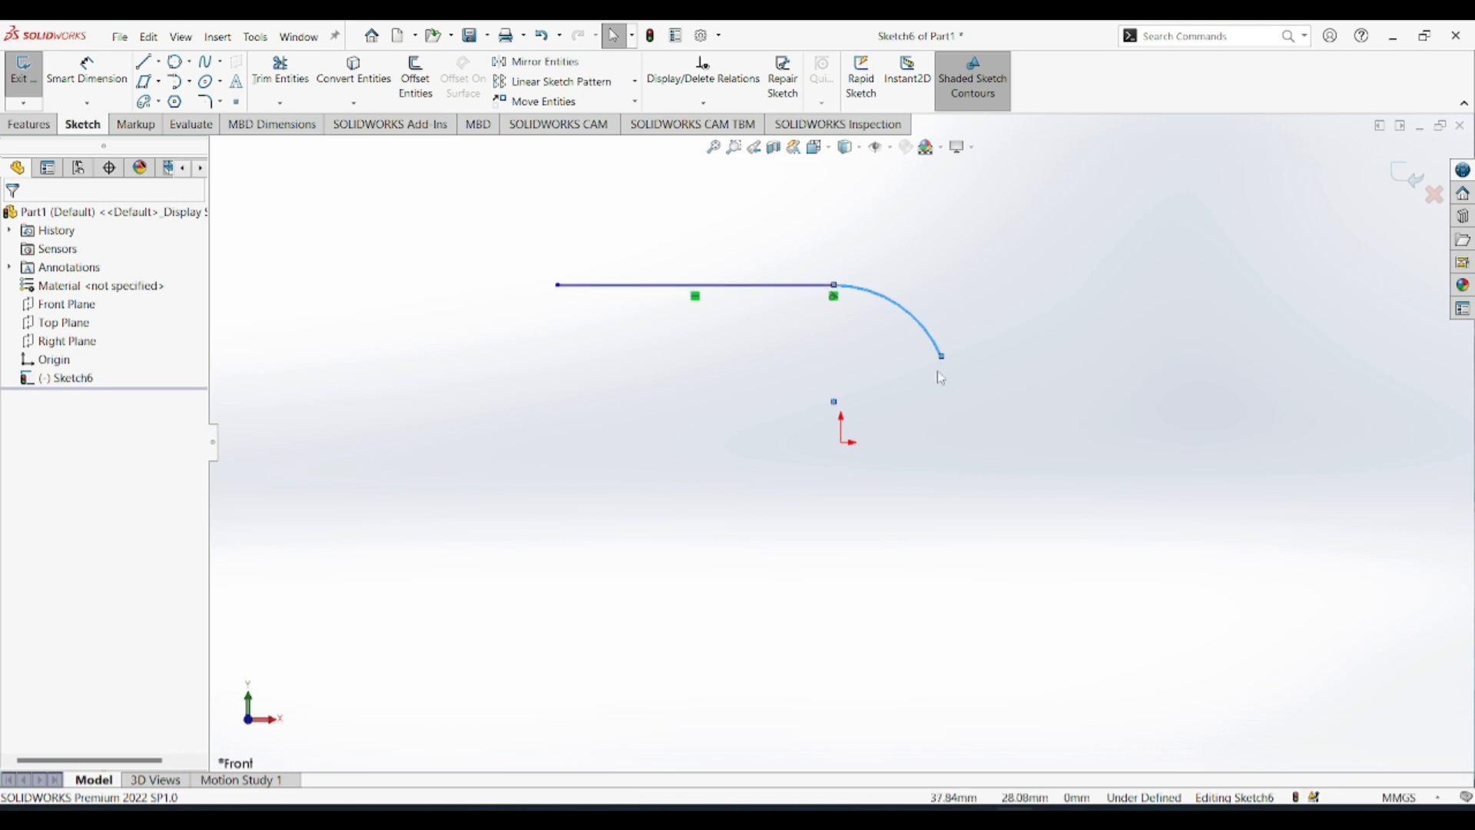
{"action": "key", "text": "Escape"}
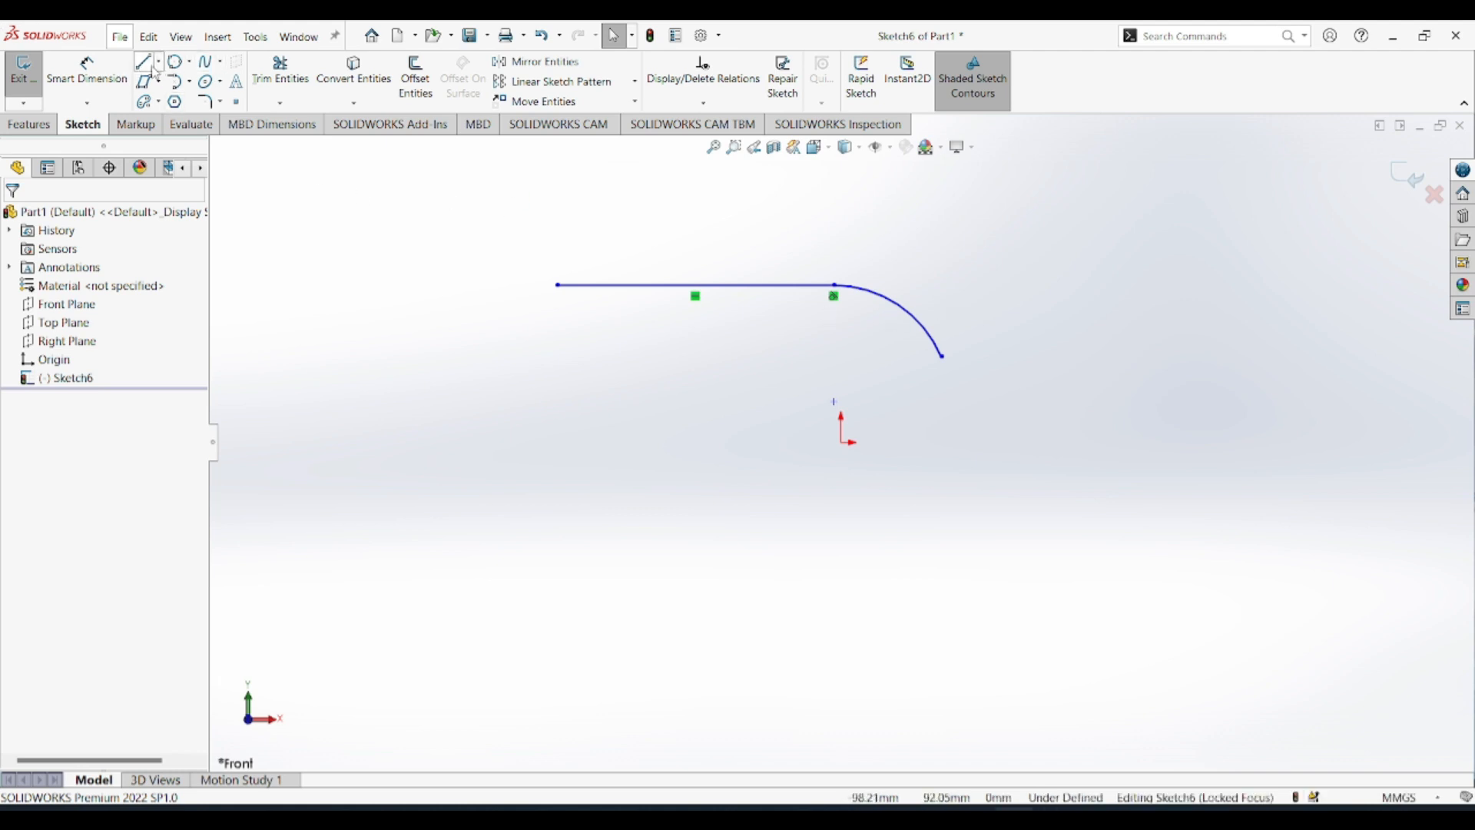
Sketch a slightly slanted line about 59 mm long downward from the tangent arc's lower end.
{"action": "left_click", "coordinate": [177, 81]}
{"action": "key", "text": "Return"}
{"action": "key", "text": "Escape"}
{"action": "key", "text": "l"}
{"action": "left_click", "coordinate": [944, 357]}
{"action": "left_click", "coordinate": [959, 506]}
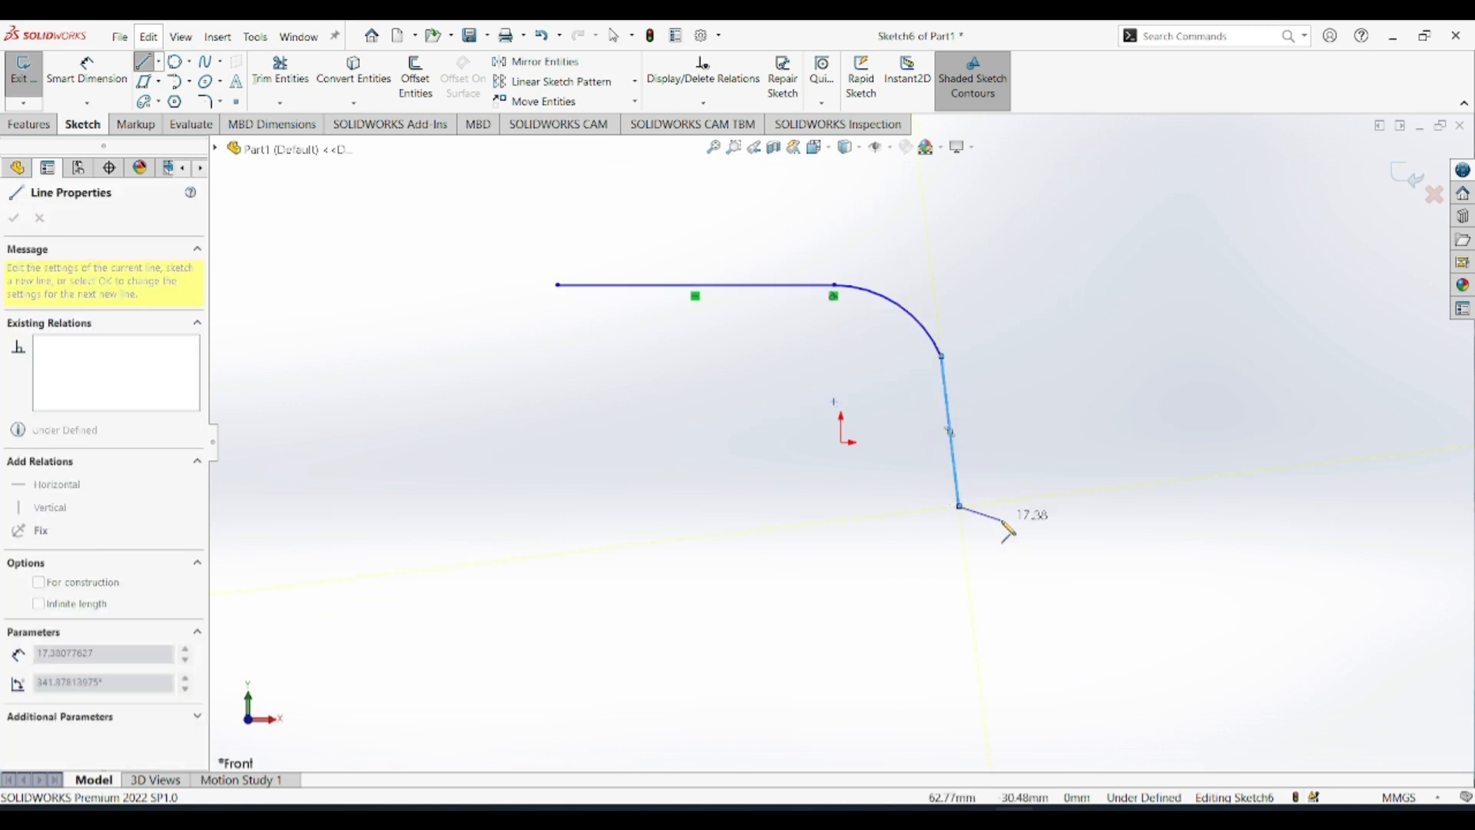
{"action": "key", "text": "Escape"}
{"action": "key", "text": "Escape"}
Add a Tangent relation between the arc and the slanted line.
{"action": "left_click", "coordinate": [941, 351]}
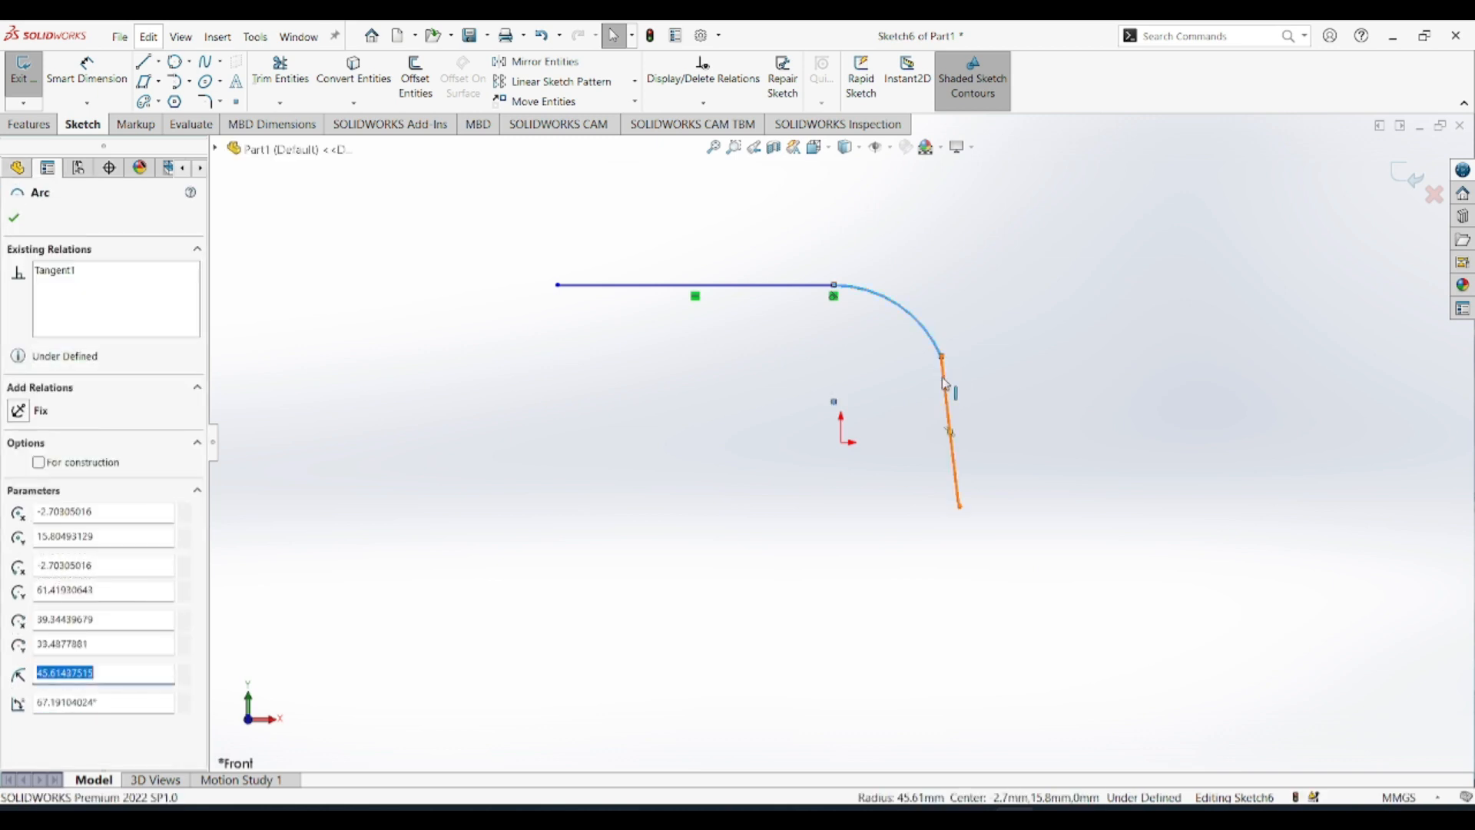
{"action": "left_click", "coordinate": [945, 384], "text": "ctrl"}
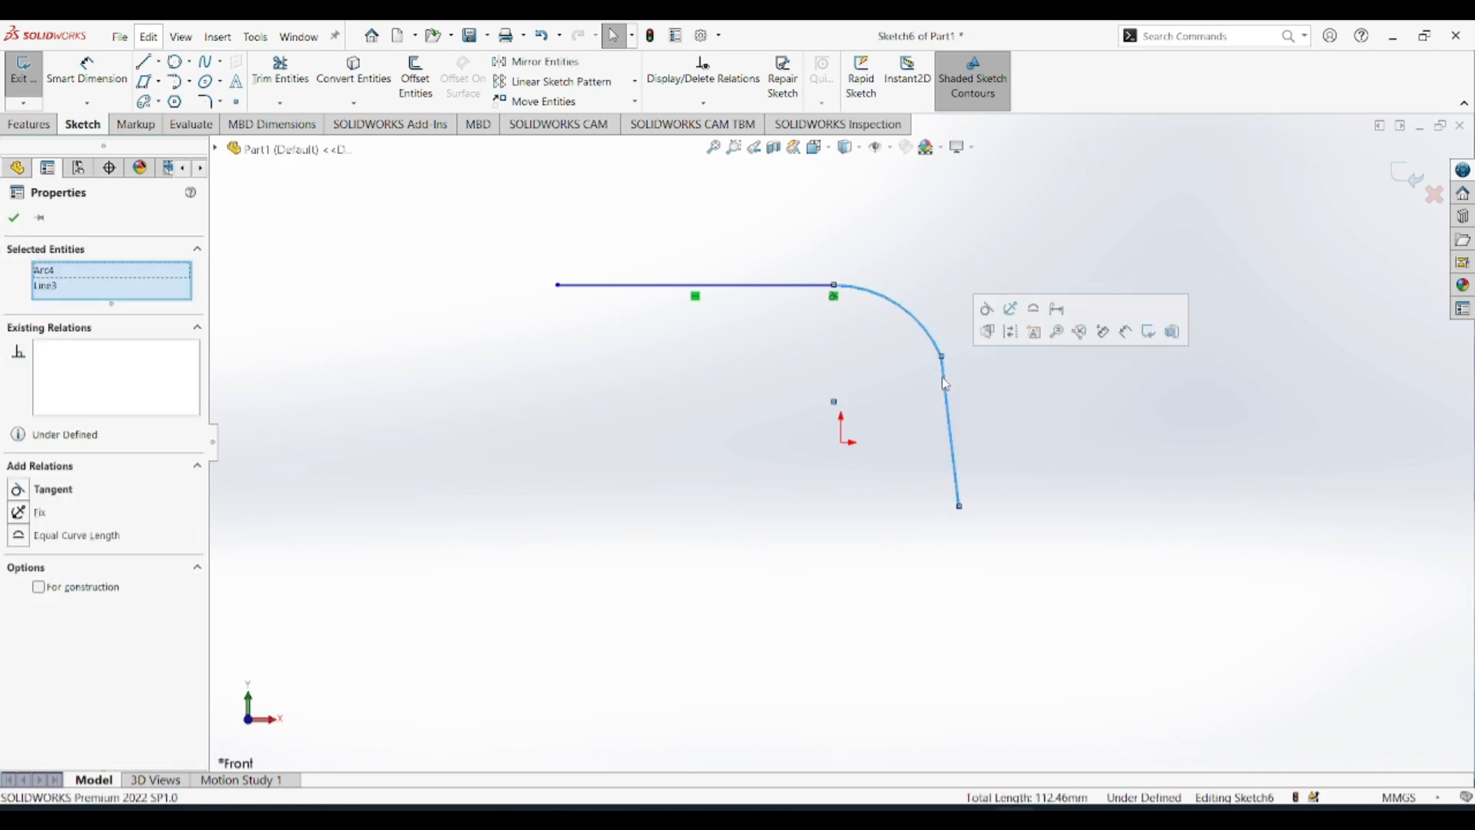
{"action": "left_click", "coordinate": [988, 311]}
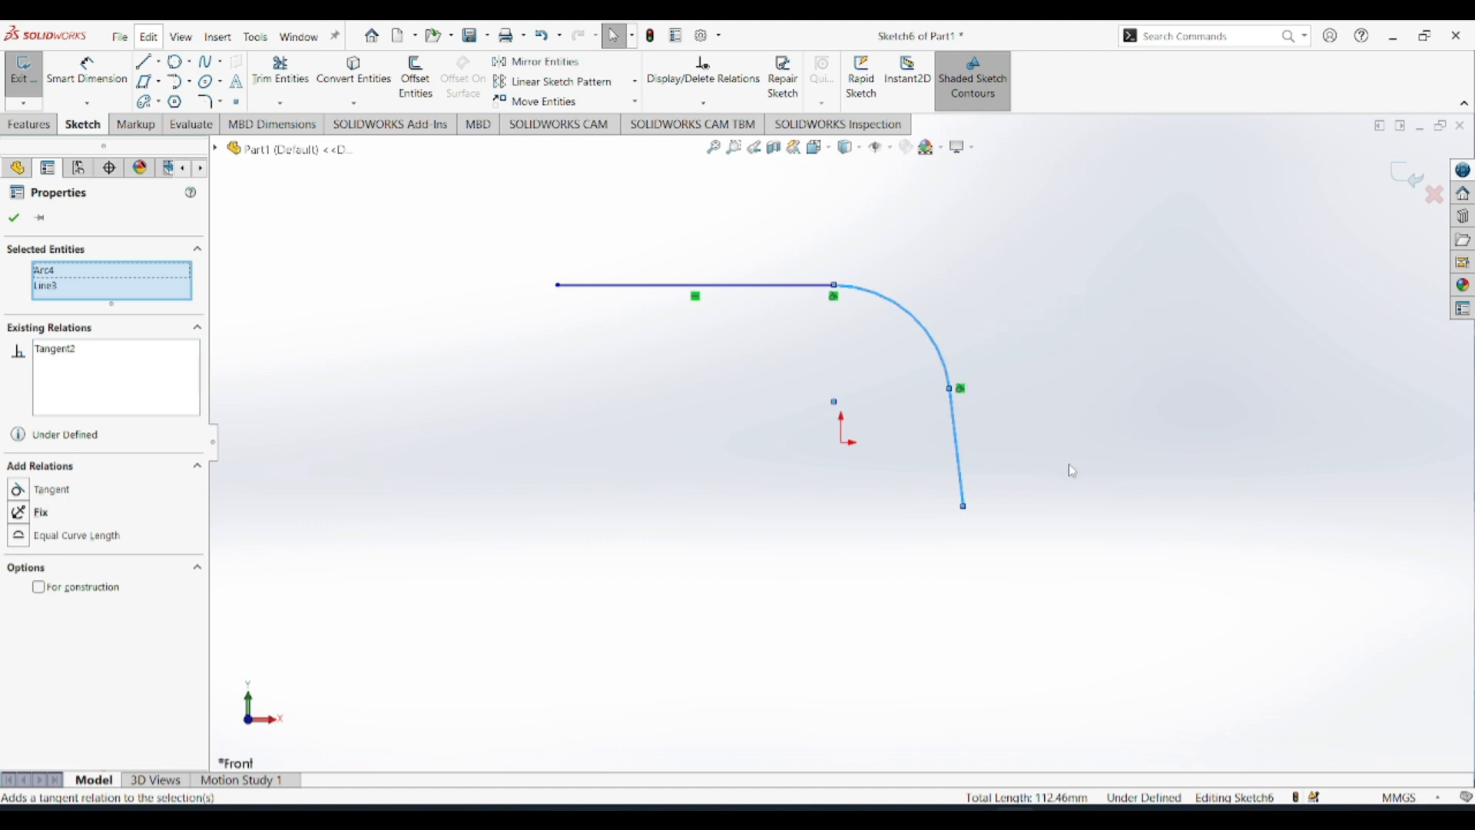
{"action": "left_click", "coordinate": [974, 342]}
Dimension the radius of the arc joining the two lines and set it to 30 mm.
{"action": "left_click", "coordinate": [87, 68]}
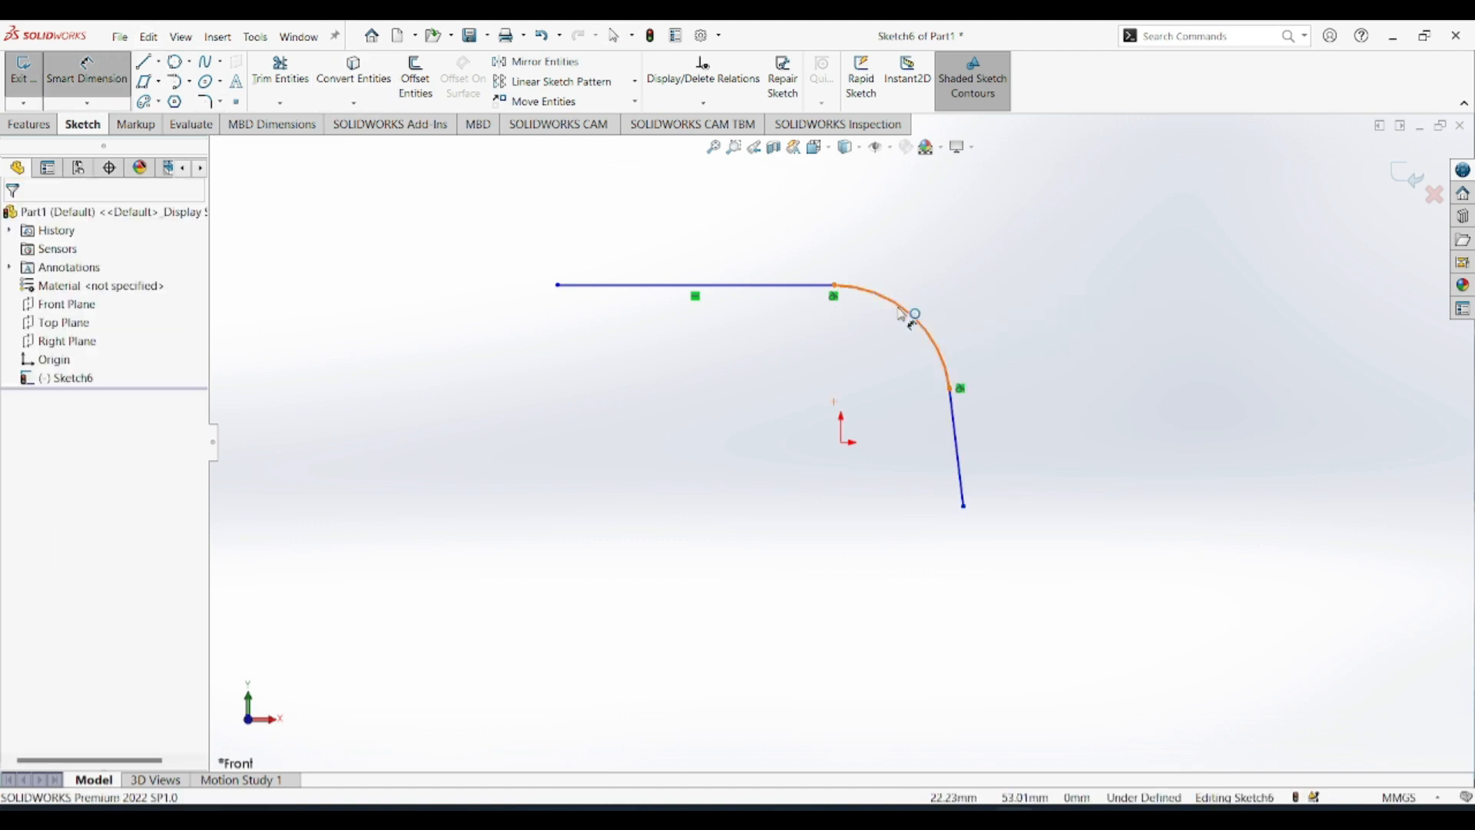
{"action": "left_click", "coordinate": [822, 365]}
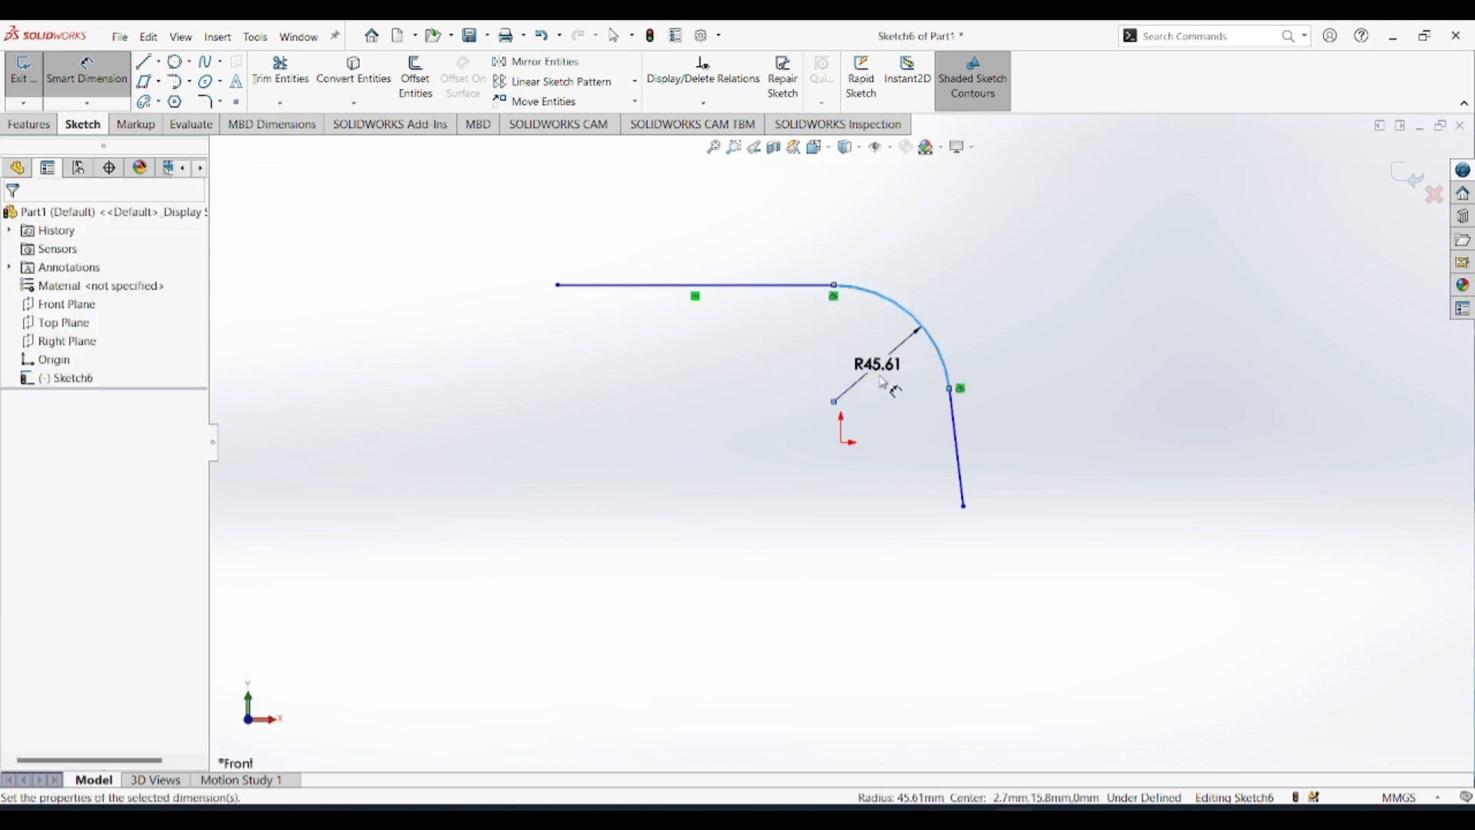
{"action": "left_click", "coordinate": [883, 381]}
{"action": "type", "text": "3"}
{"action": "key", "text": "Return"}
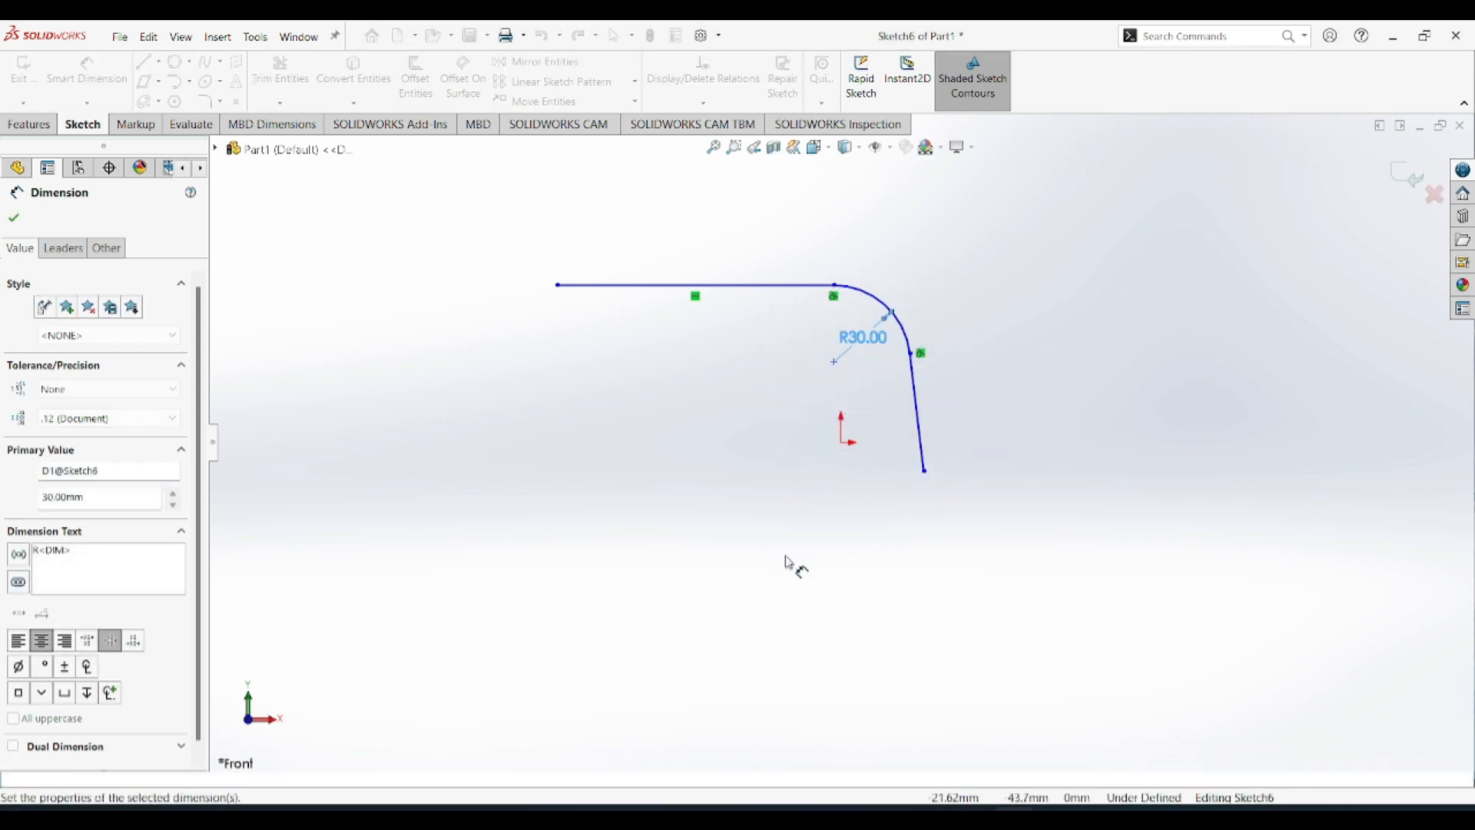
Delete both lines and the tangent arc together with its radius dimension.
{"action": "key", "text": "Escape"}
{"action": "left_click_drag", "start_coordinate": [1125, 220], "coordinate": [496, 691]}
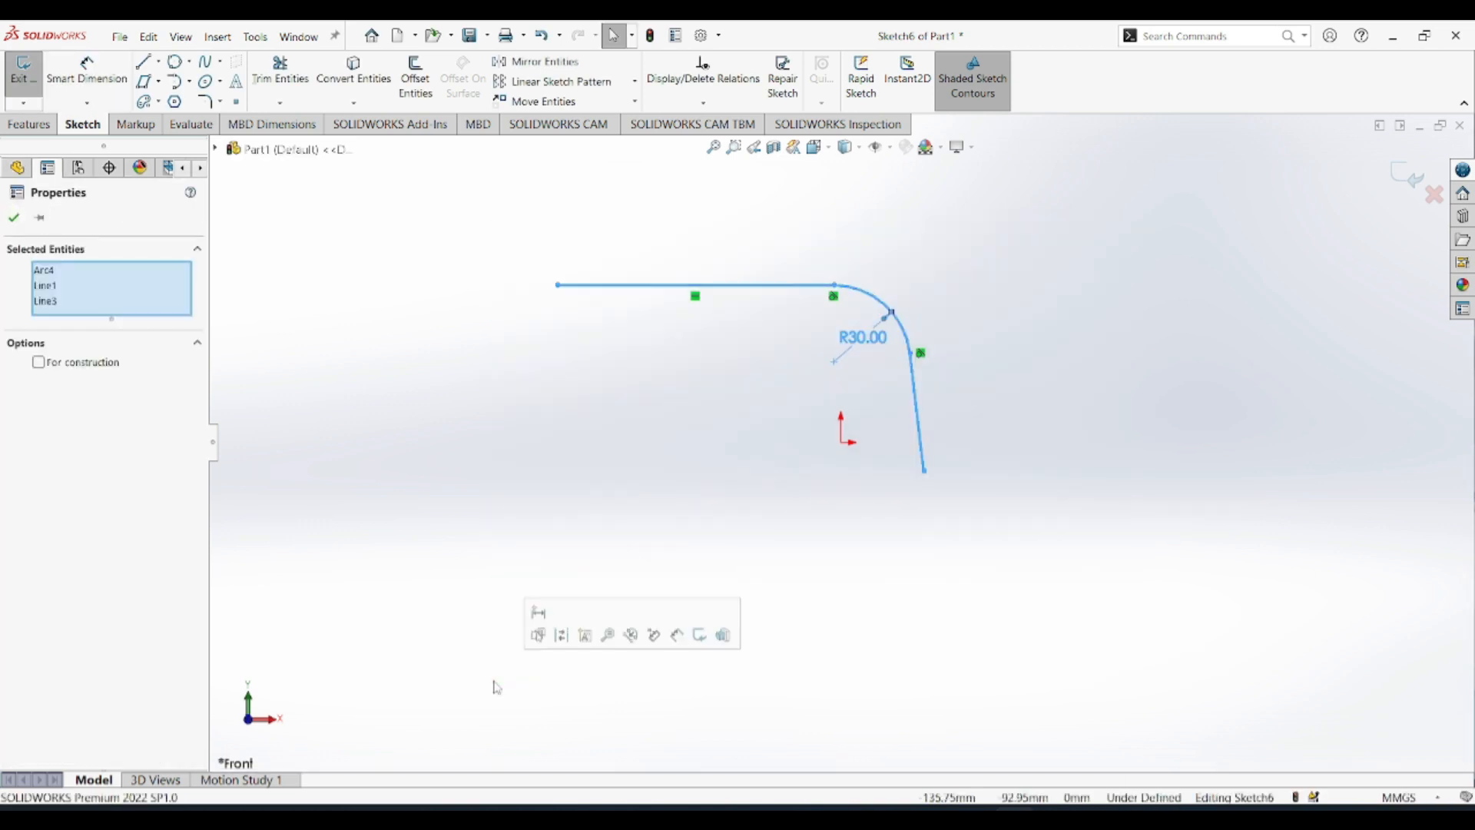
{"action": "key", "text": "Delete"}
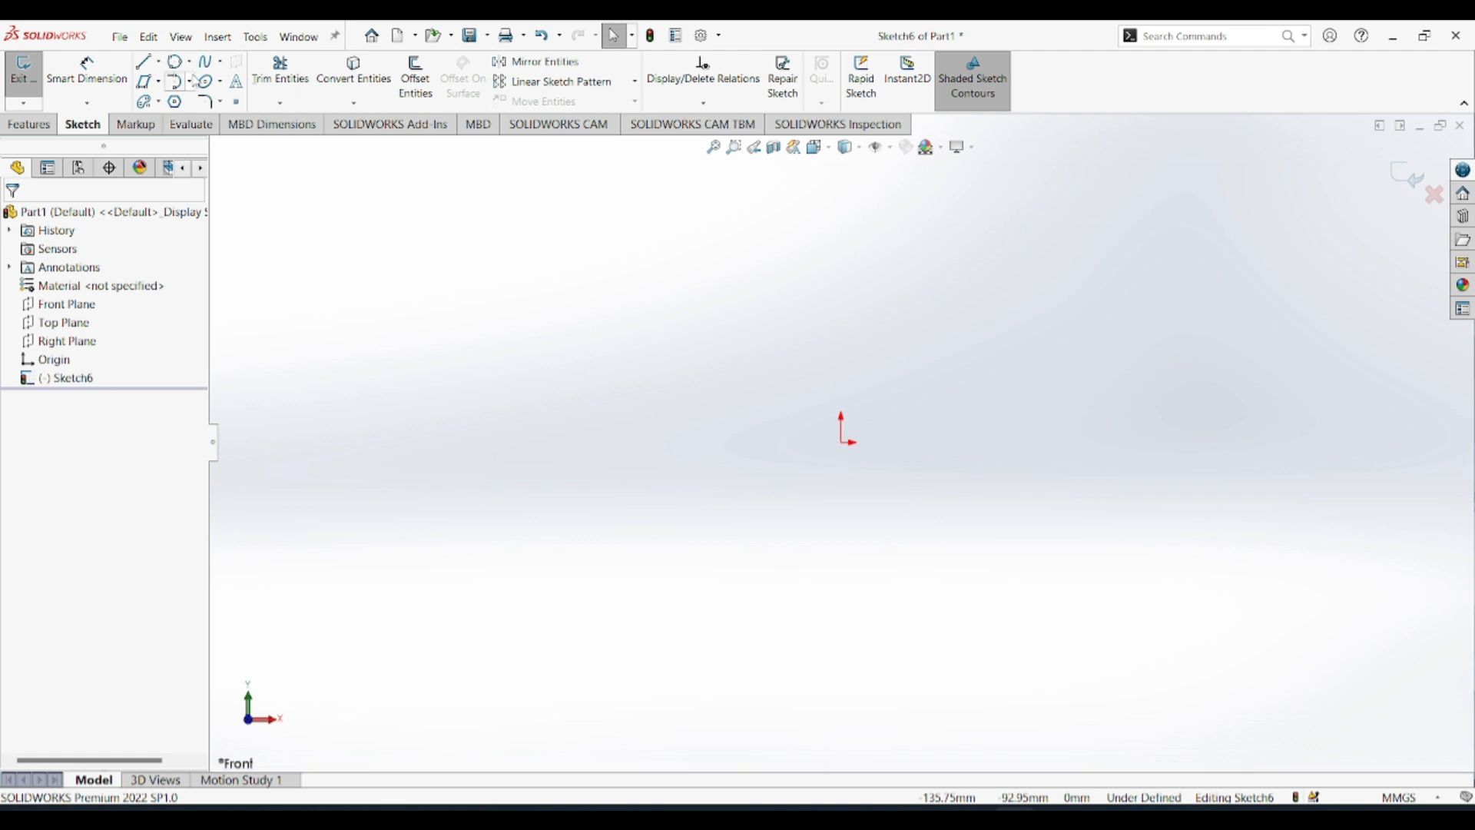
Sketch a downward-bulging 3 Point Arc from the origin to its right, with about 61.6 mm radius and 90° sweep.
{"action": "left_click", "coordinate": [192, 82]}
{"action": "left_click", "coordinate": [208, 139]}
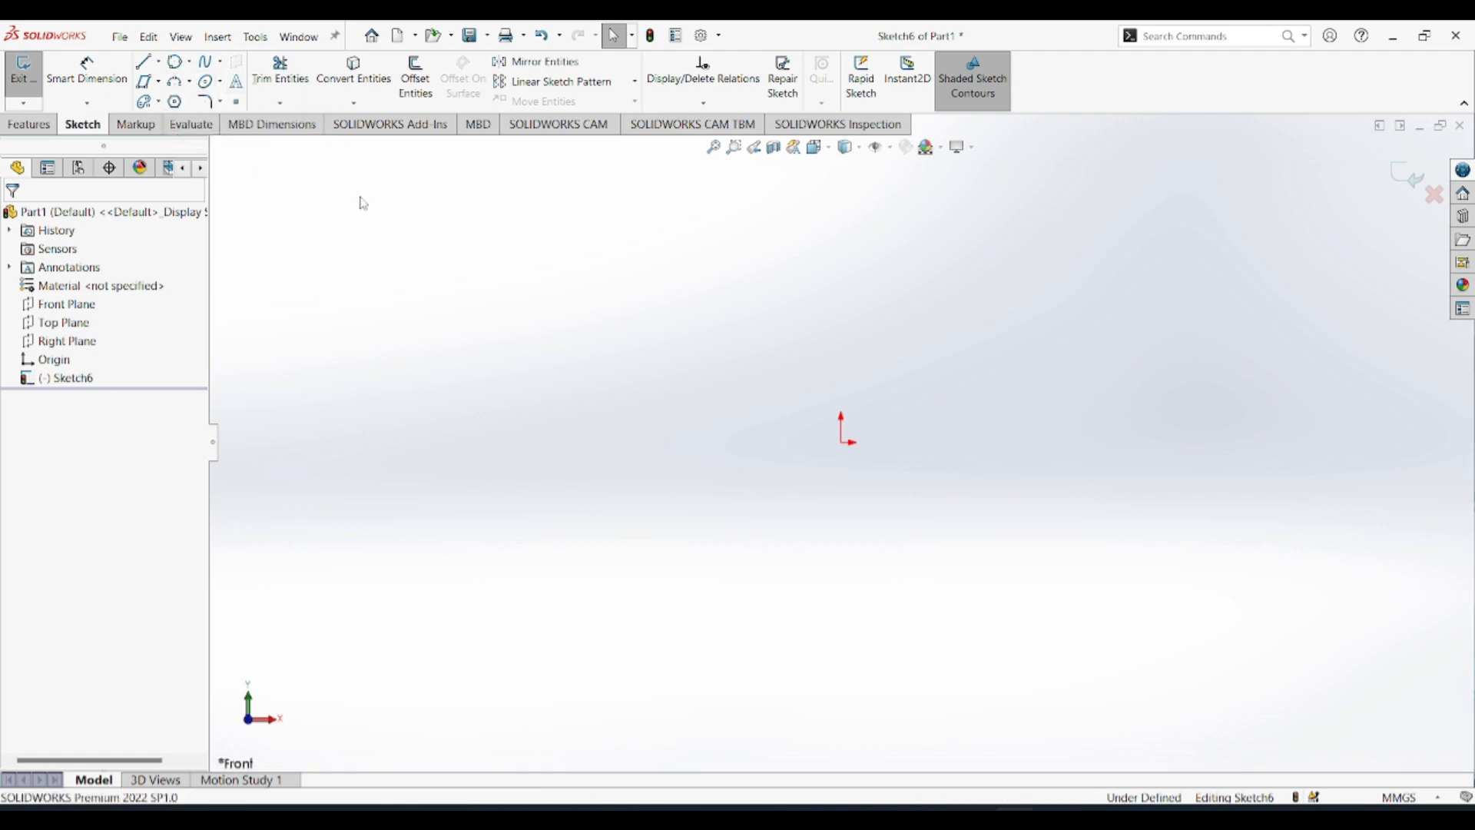
{"action": "left_click", "coordinate": [1070, 446]}
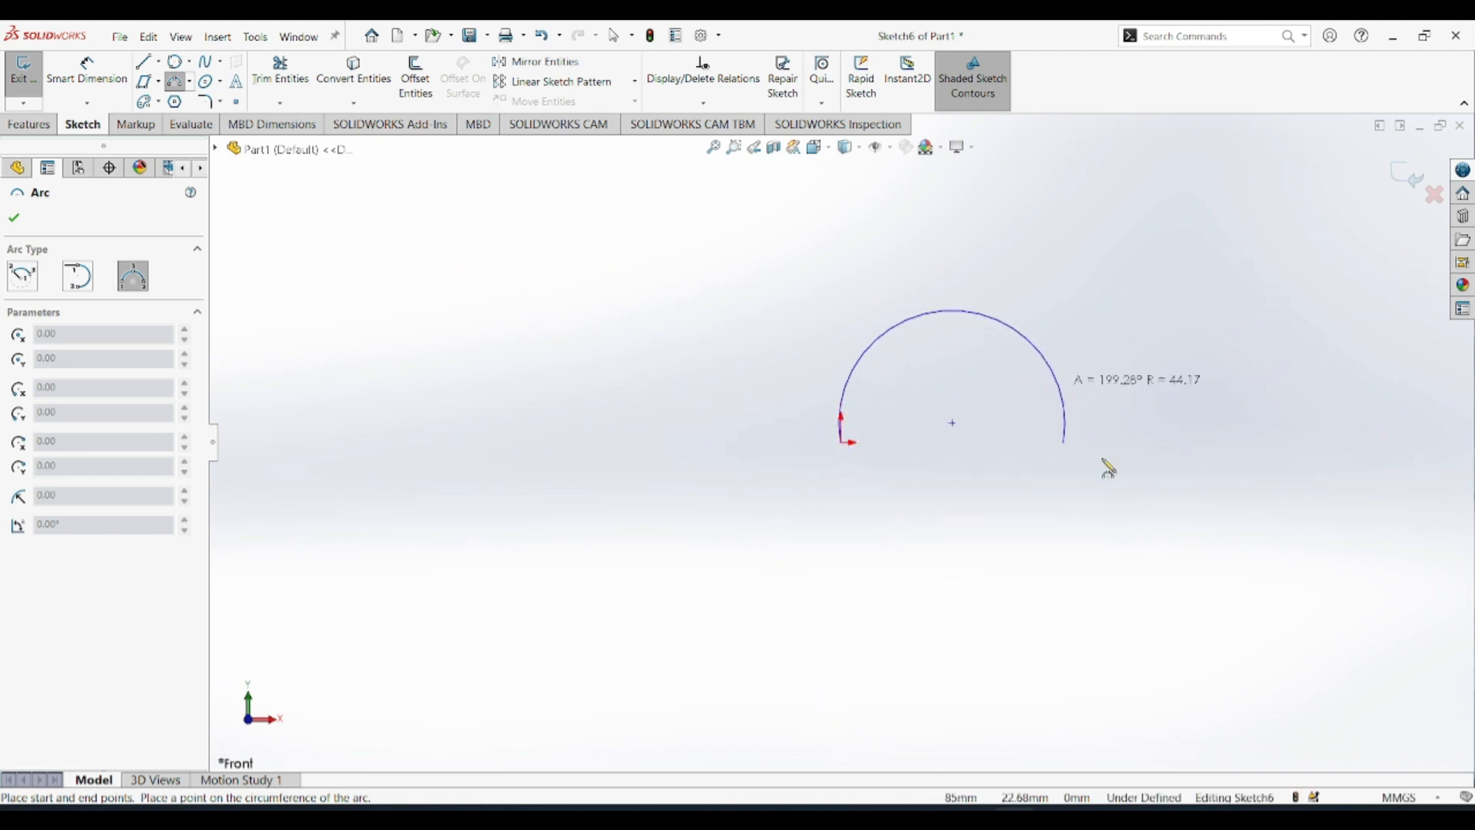
{"action": "left_click", "coordinate": [991, 484]}
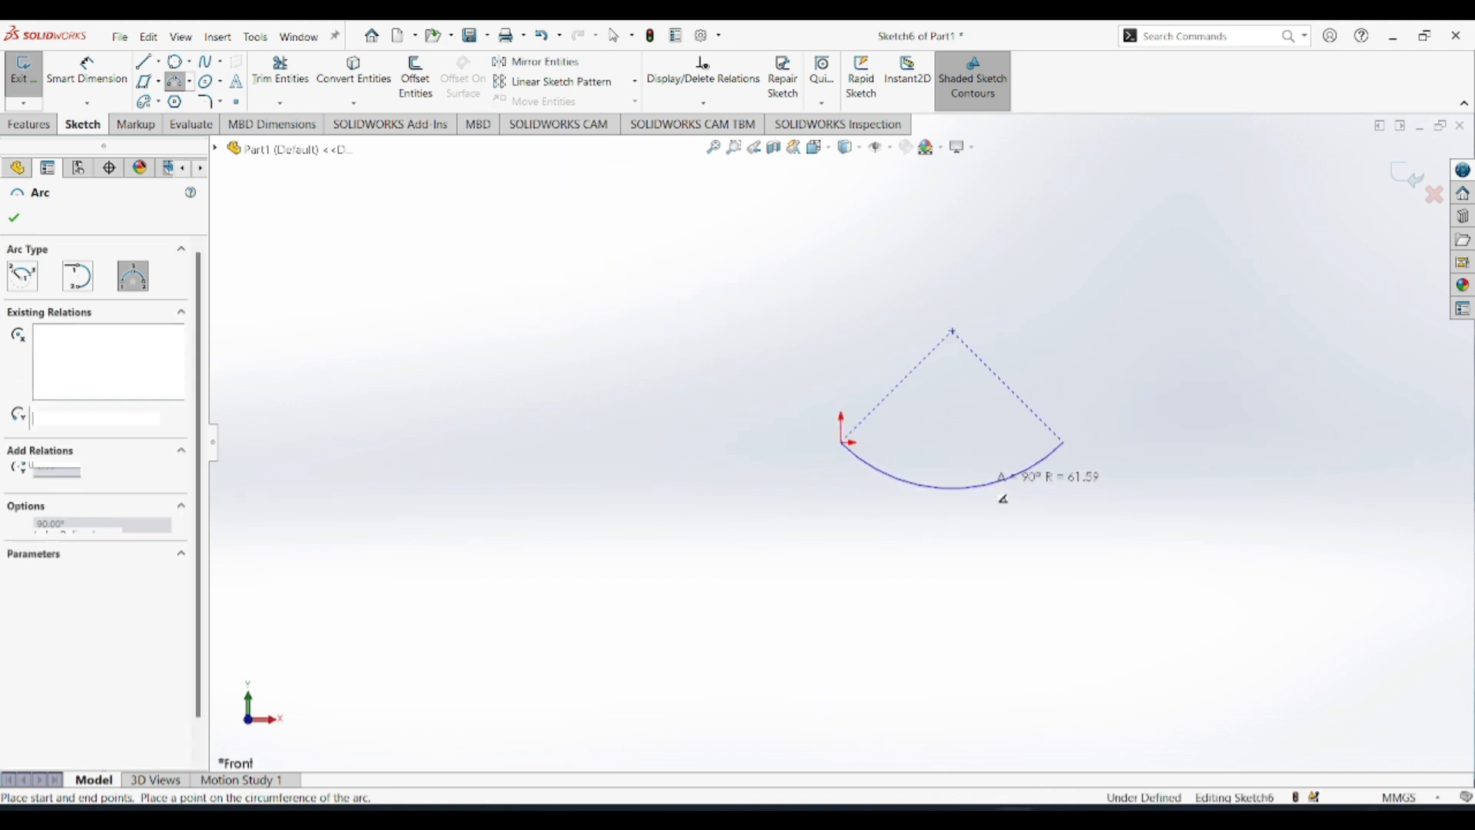
Dimension the three-point arc's radius and set it to 20 mm.
{"action": "left_click", "coordinate": [77, 72]}
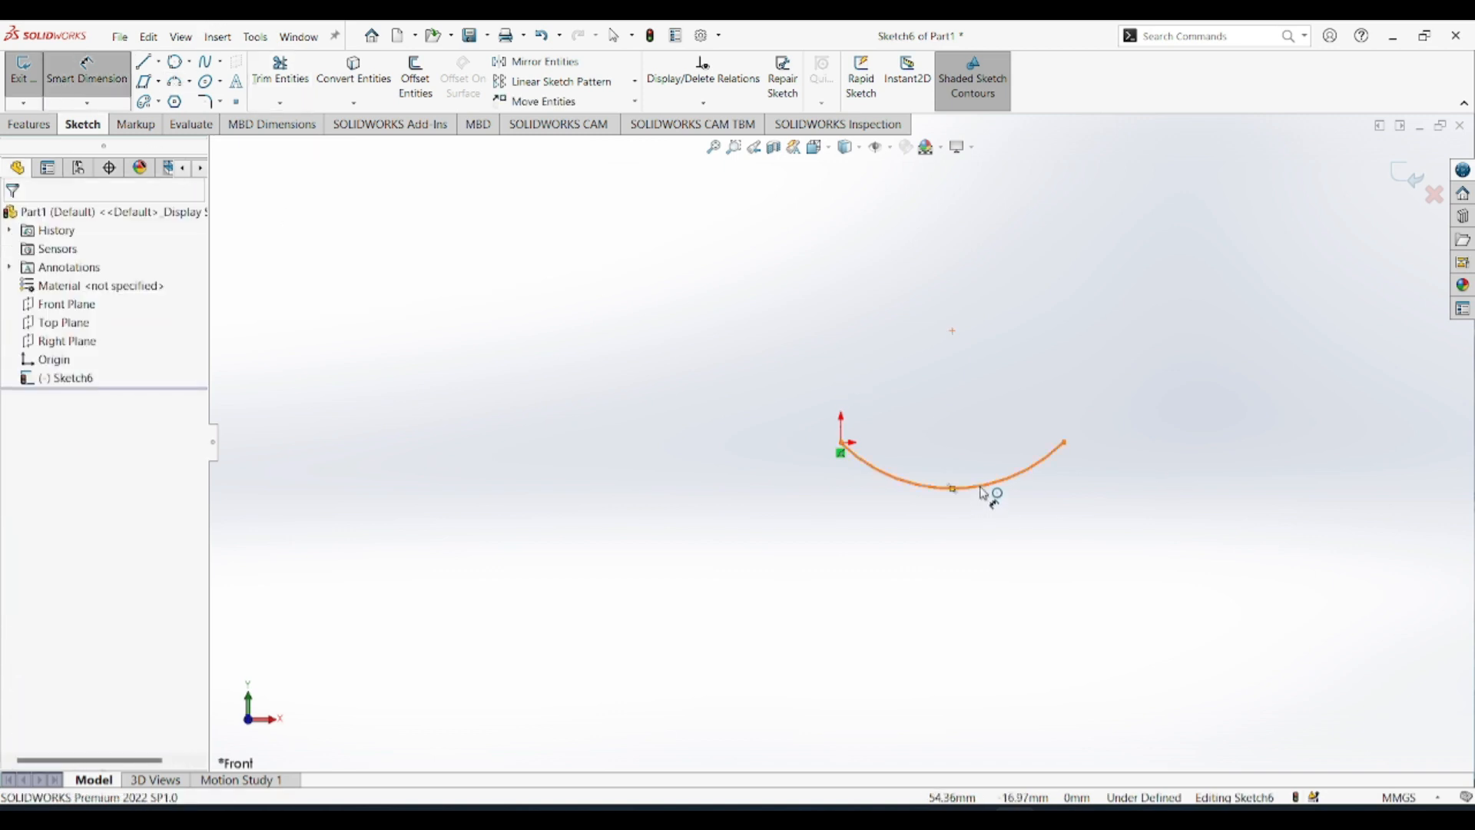
{"action": "left_click", "coordinate": [984, 490]}
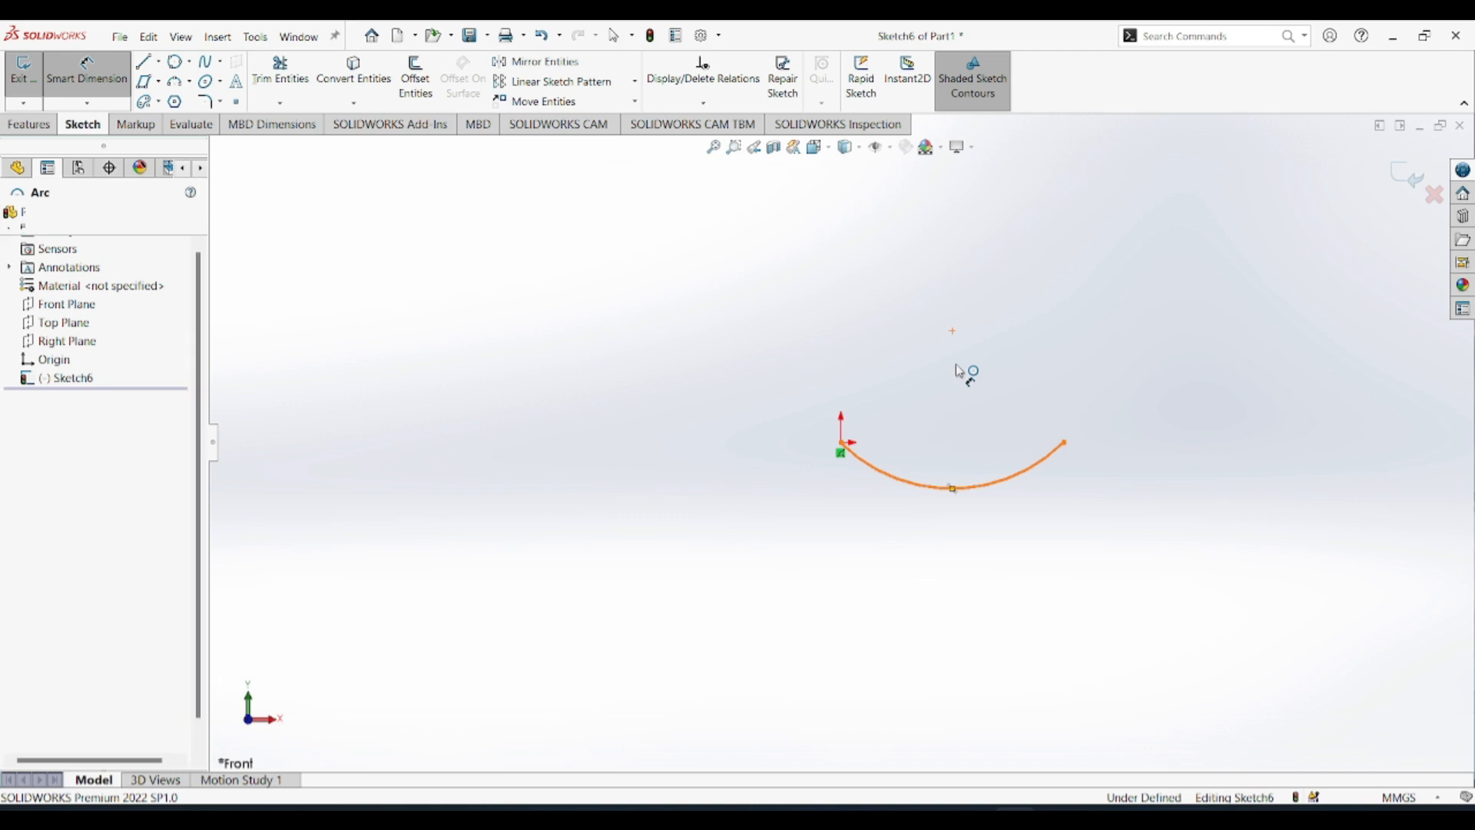
{"action": "left_click", "coordinate": [960, 430]}
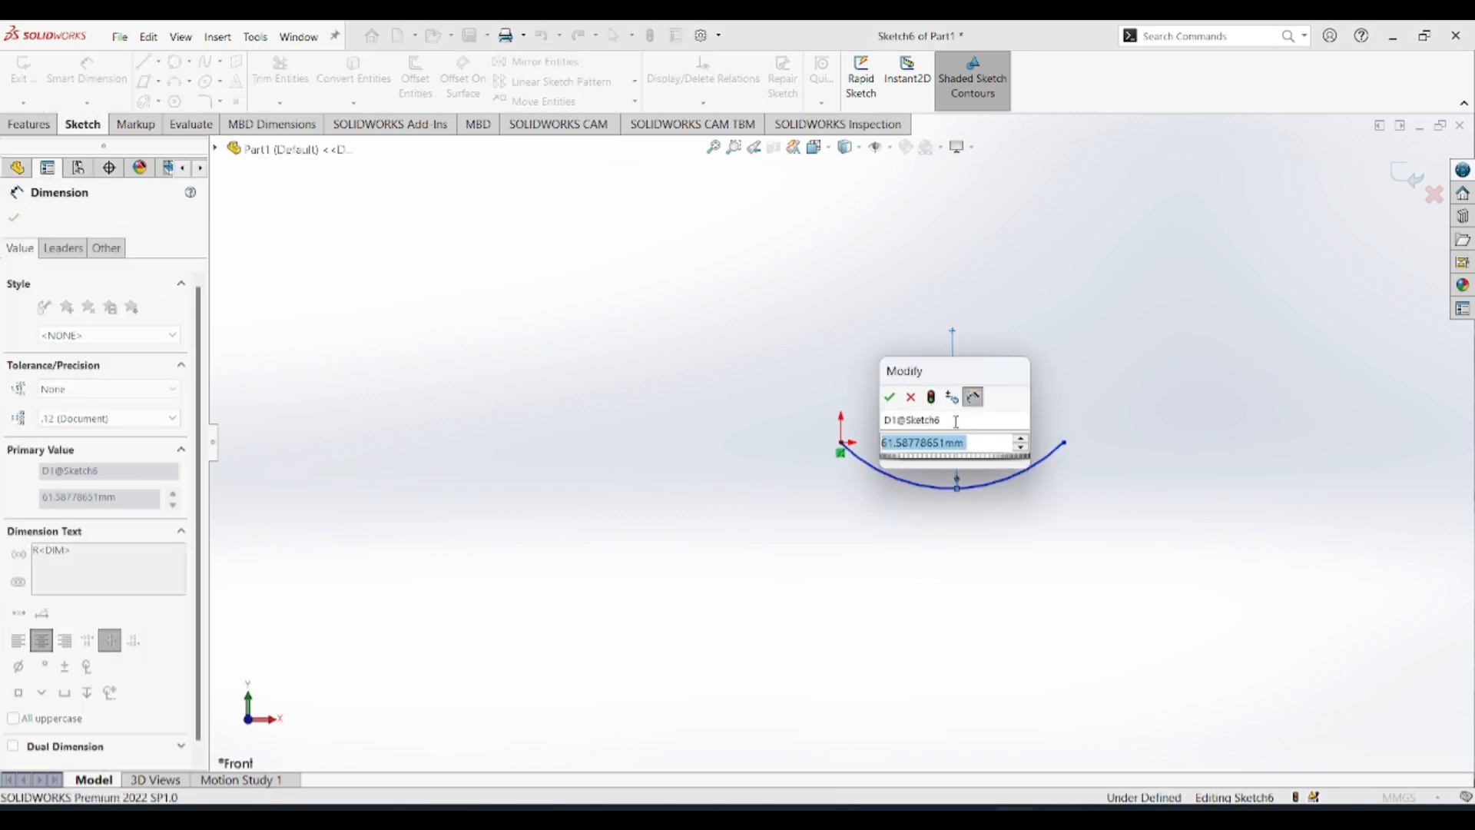
{"action": "type", "text": "20"}
{"action": "key", "text": "Return"}
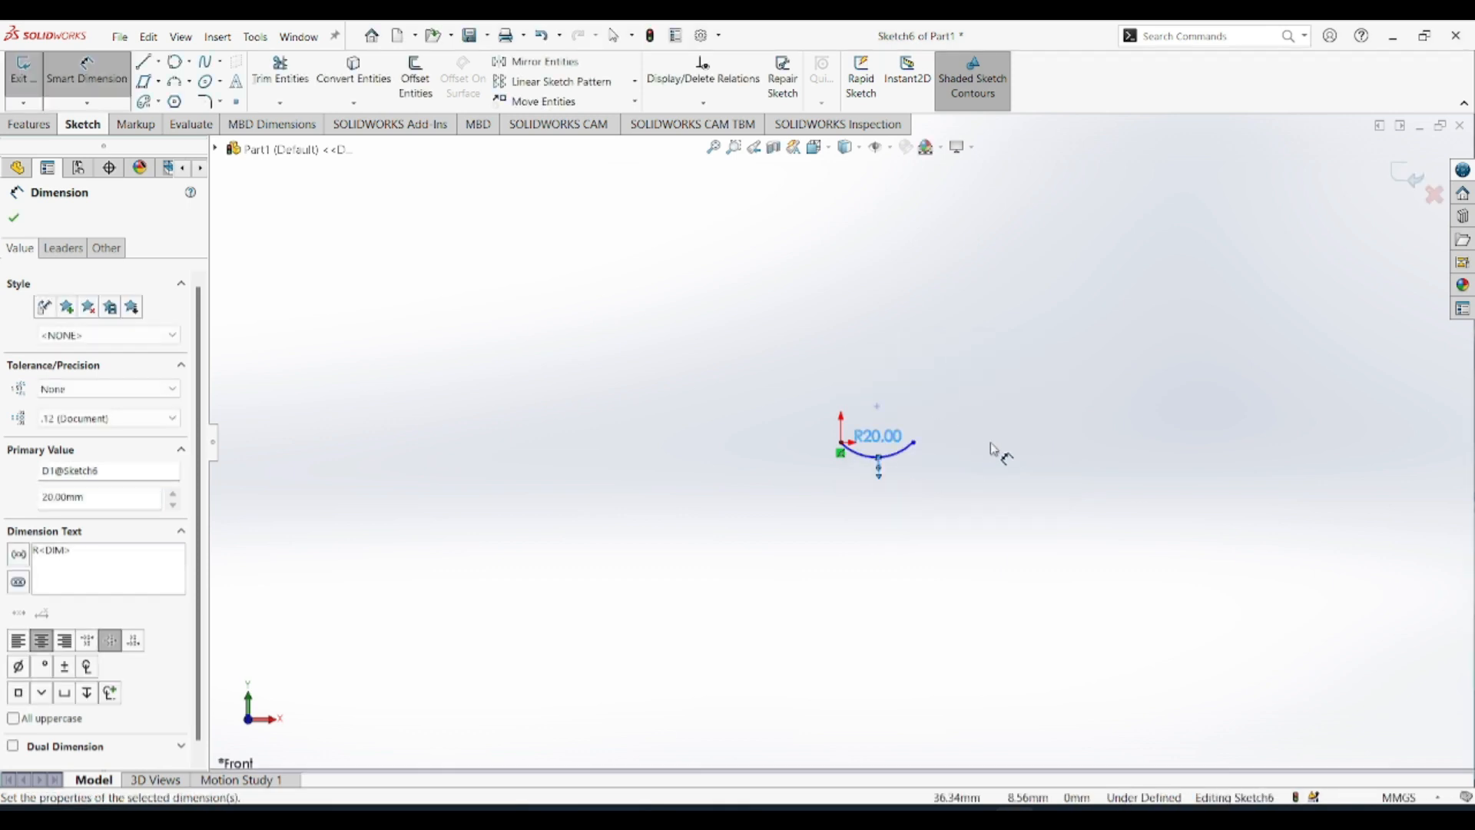
Delete the three-point arc and its radius dimension from the sketch.
{"action": "key", "text": "Escape"}
{"action": "key", "text": "Escape"}
{"action": "left_click_drag", "start_coordinate": [1030, 367], "coordinate": [832, 492]}
{"action": "key", "text": "Delete"}
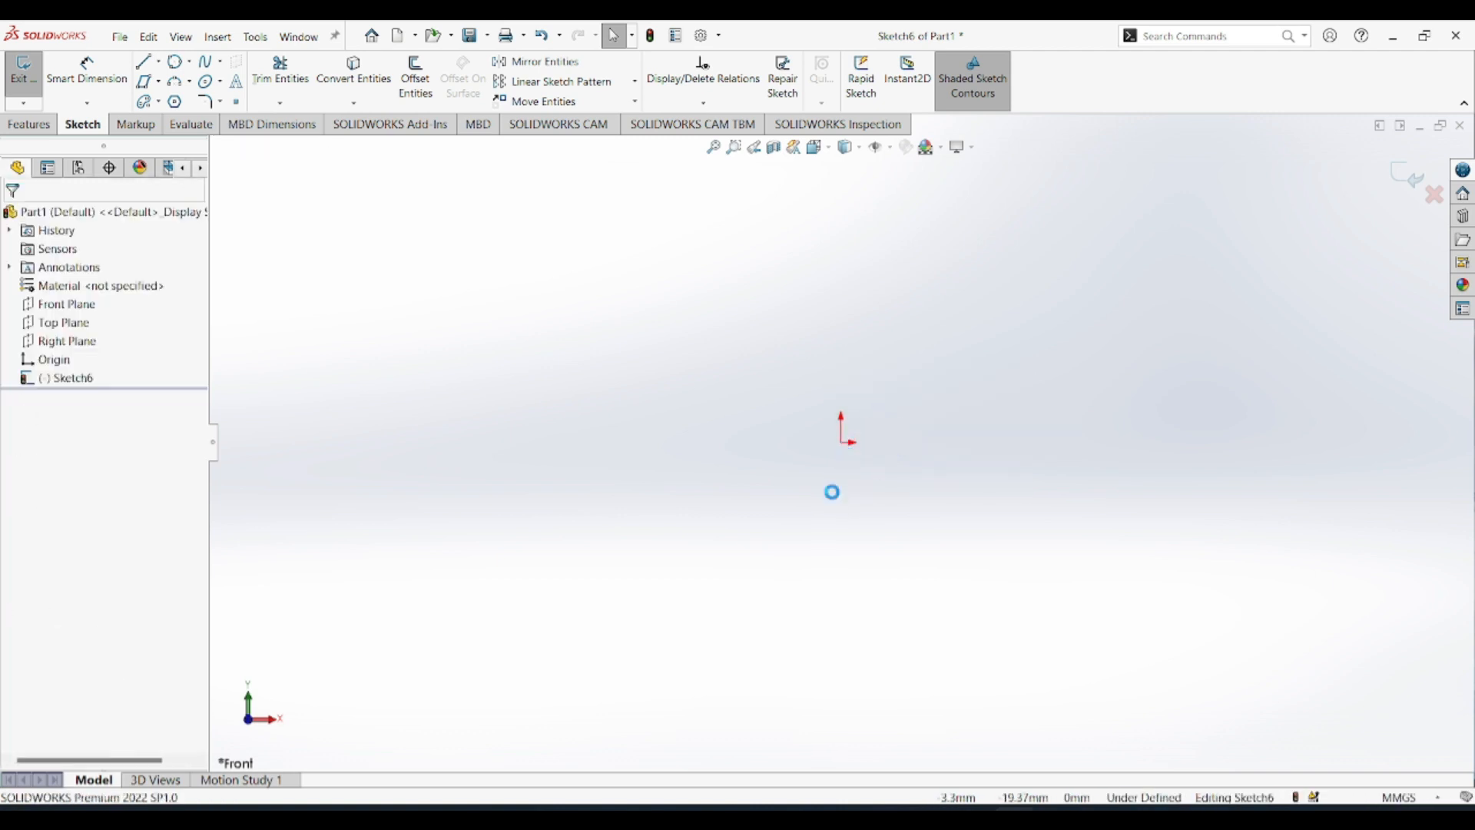